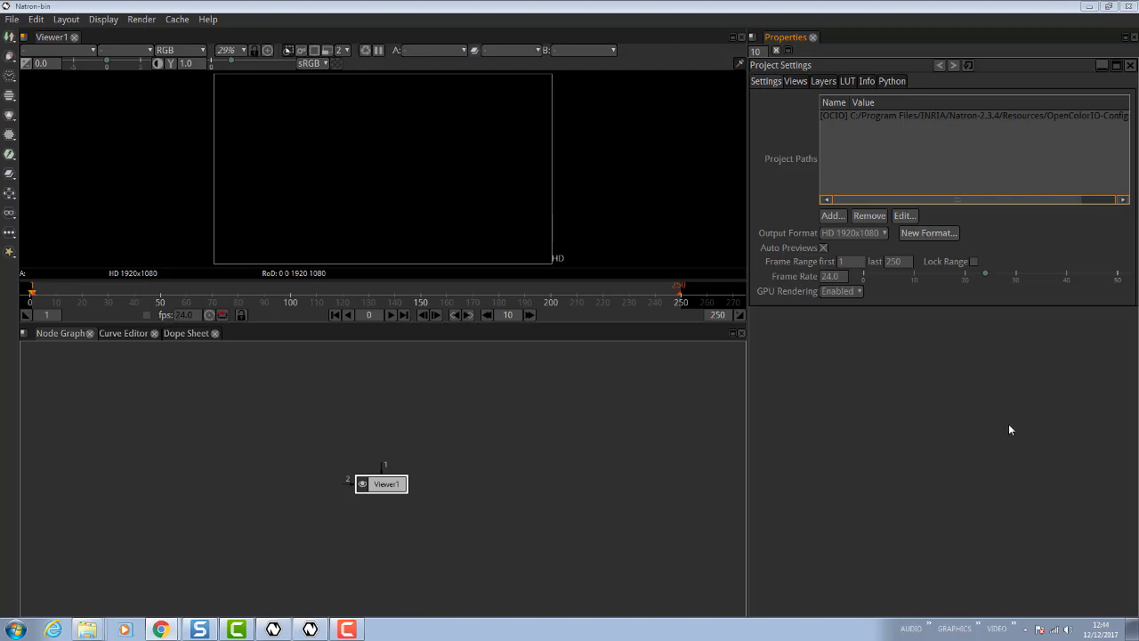
Open the exr folder in Windows Explorer and look through the bear_denoised_ocl EXR frames.
click(87, 629)
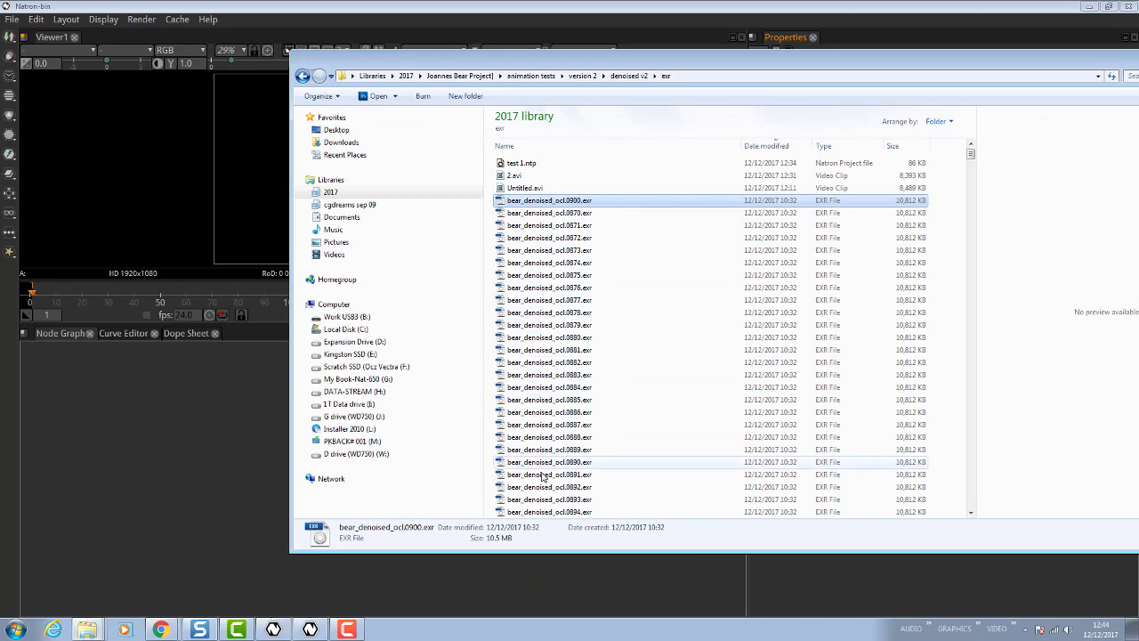
click(548, 499)
click(559, 201)
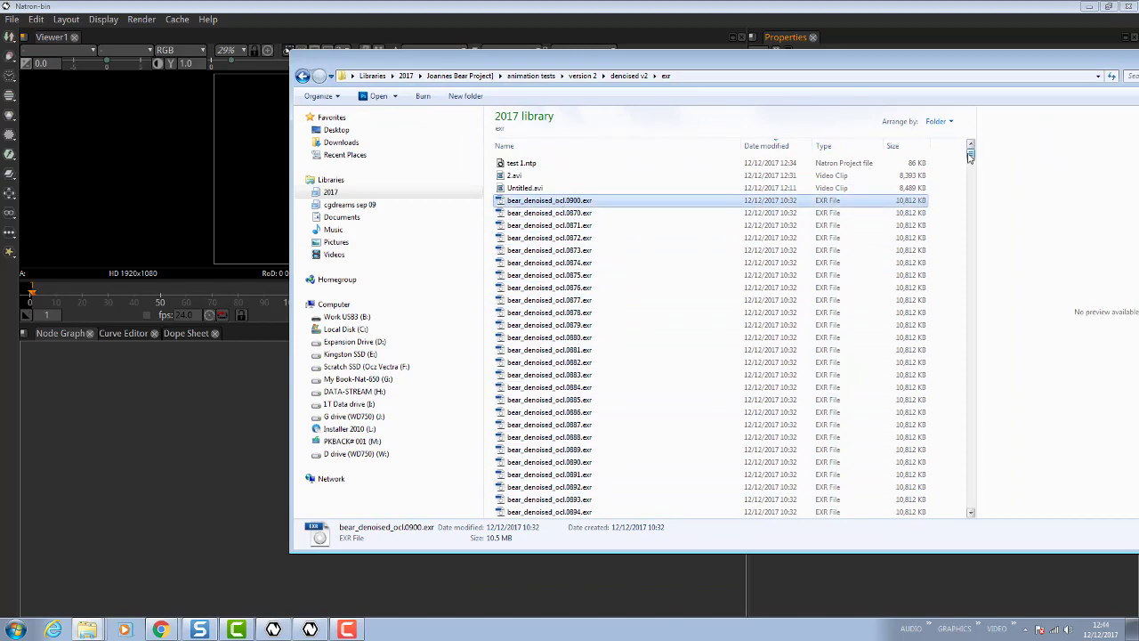
mouse_move(971, 157)
mouse_down()
mouse_move(954, 527)
mouse_move(970, 155)
mouse_up()
drag(902, 66, 1138, 59)
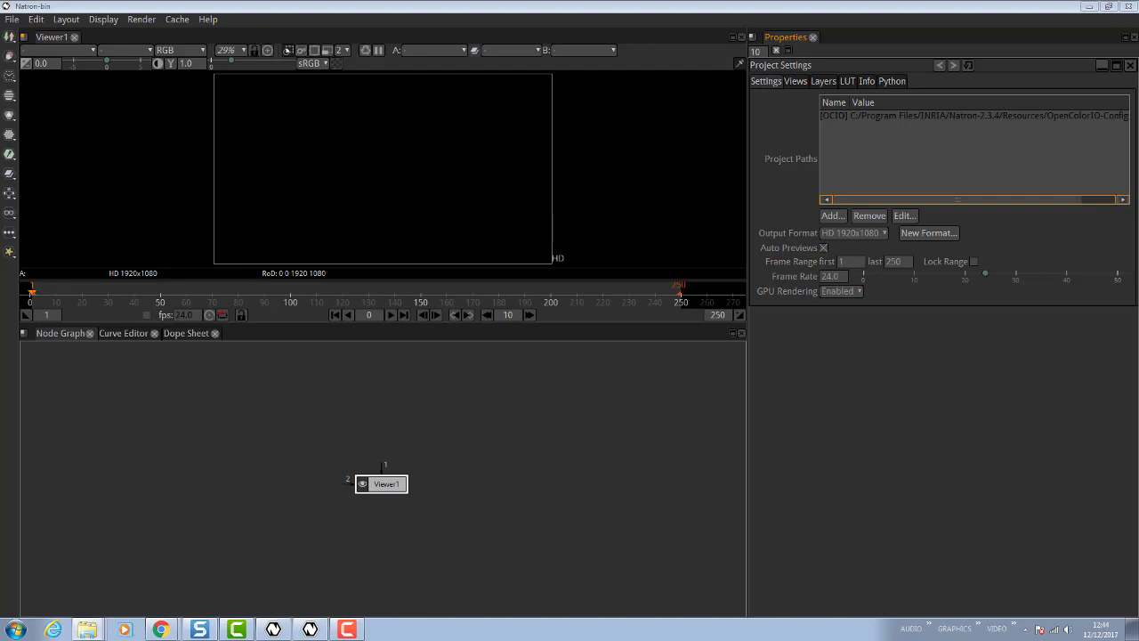
Add a Read node to the node graph and have its file browser list image files as sequences.
click(466, 405)
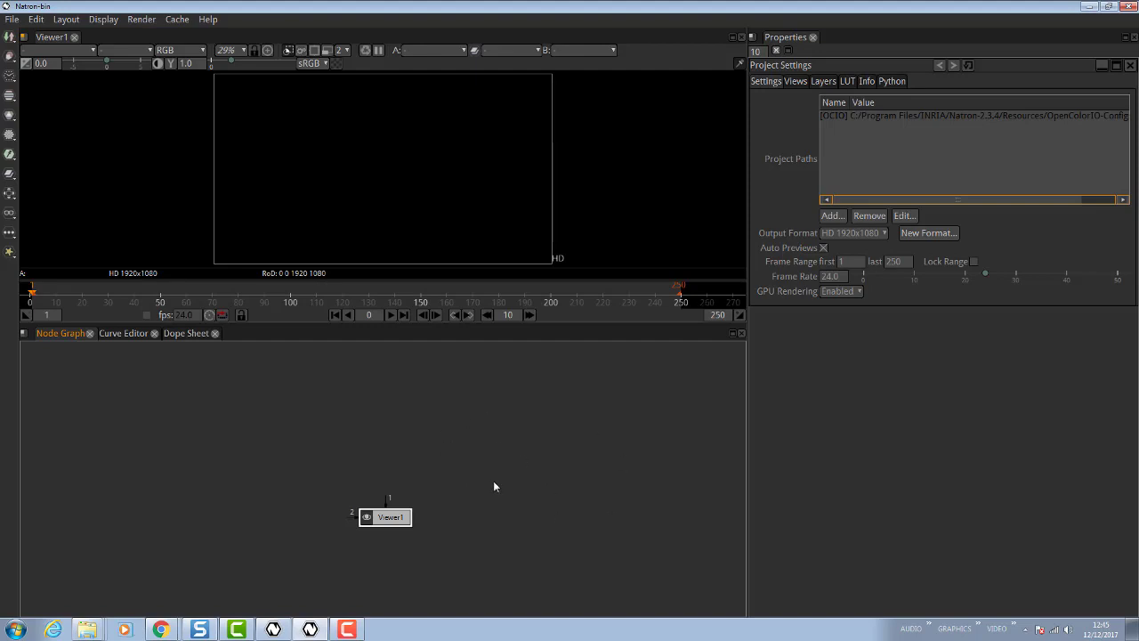
right_click(401, 410)
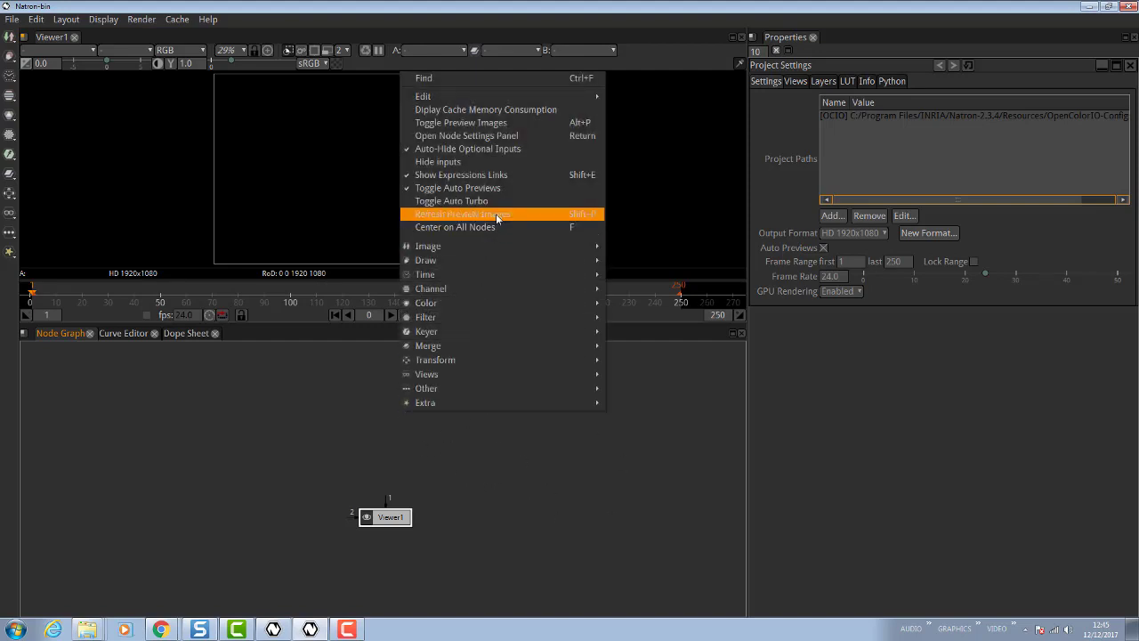
mouse_move(499, 249)
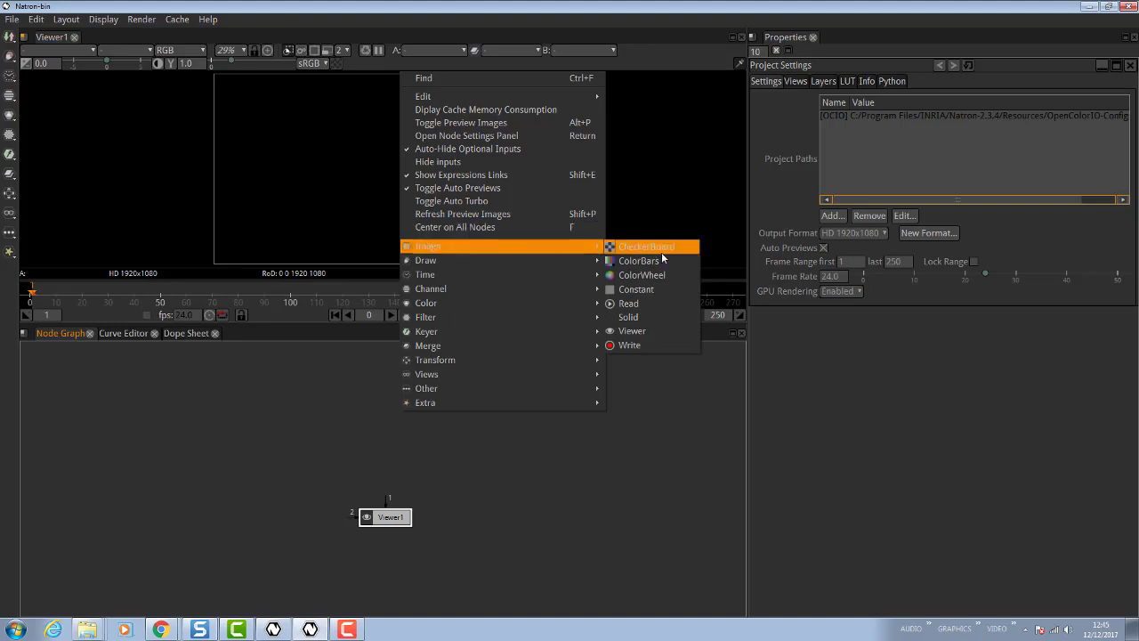
click(655, 304)
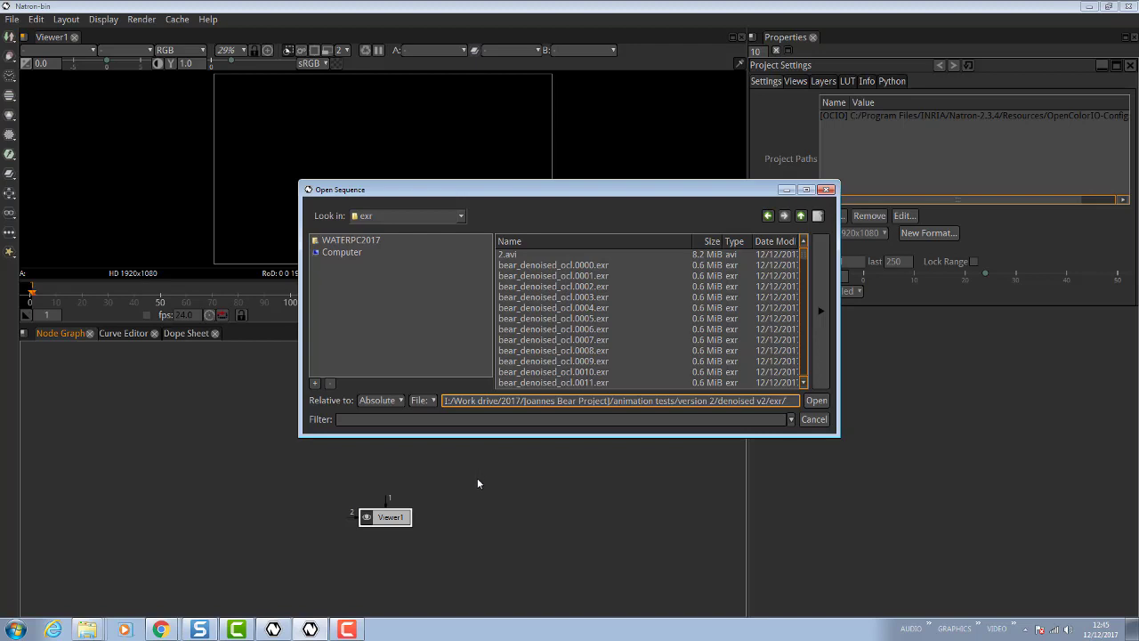
click(429, 403)
click(432, 411)
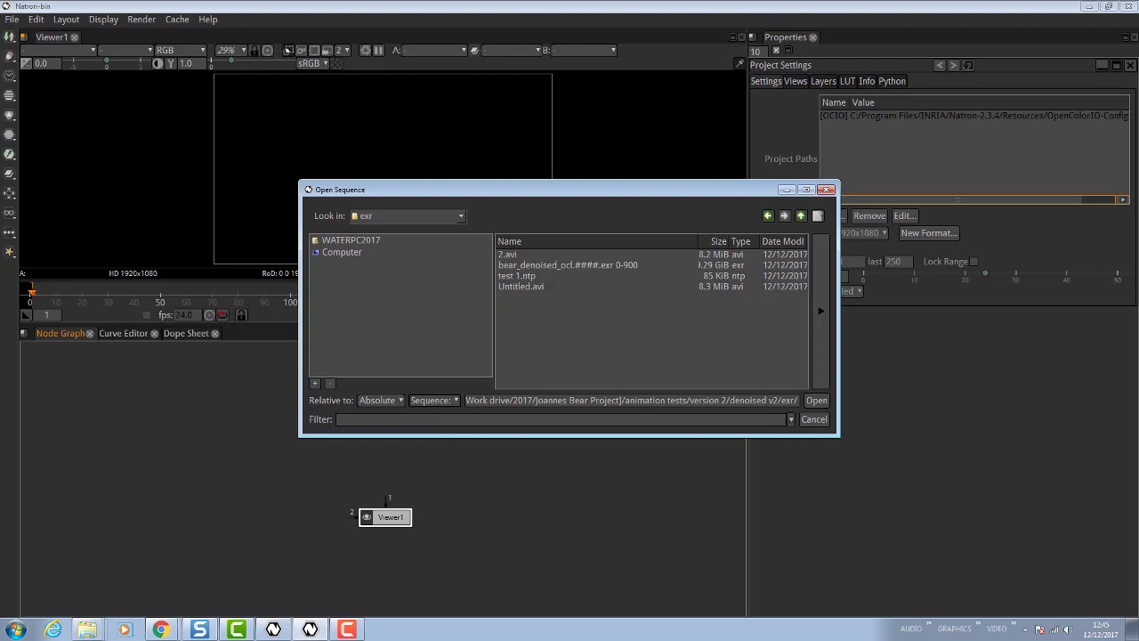
Load the bear_denoised_ocl.####.exr 0-900 sequence and place its Read node well above the Viewer node.
key(alt+Tab)
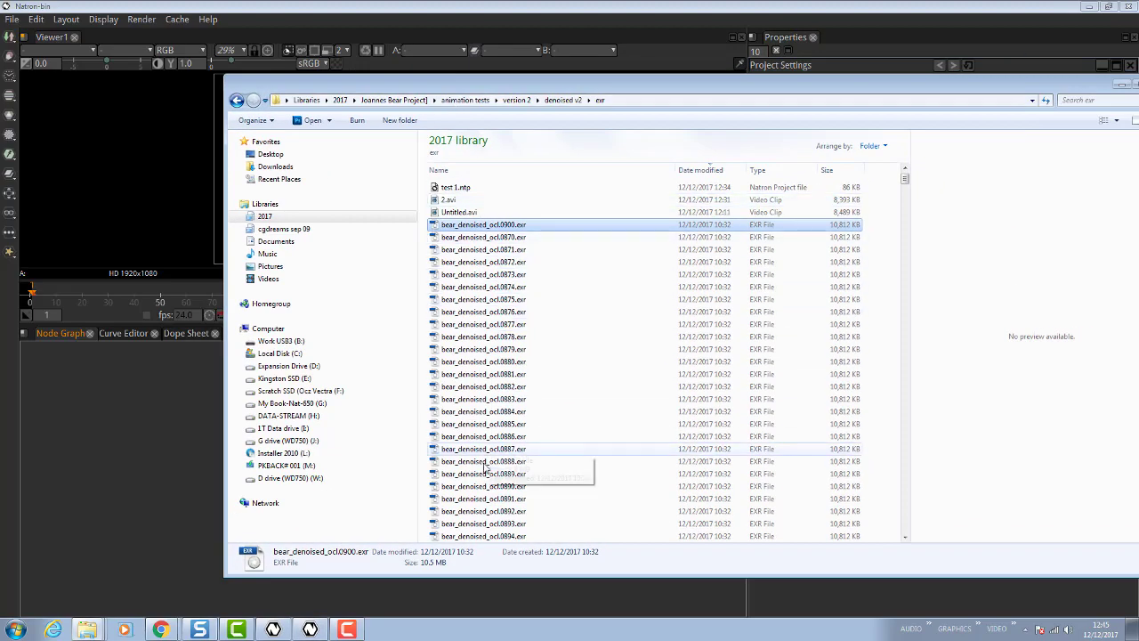
key(alt+Tab)
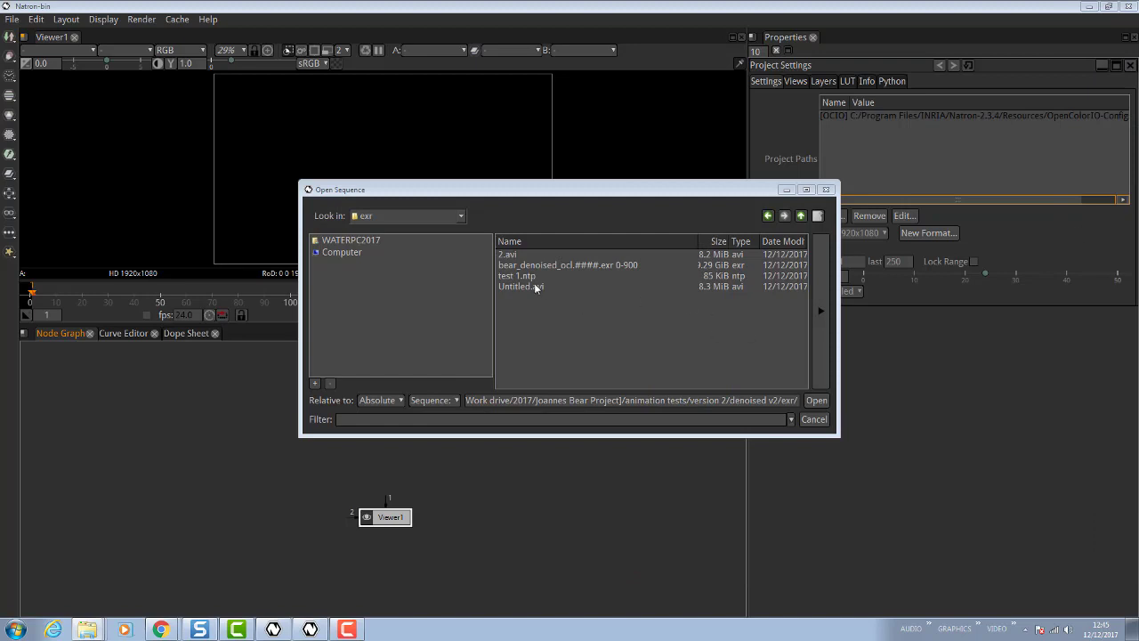
click(514, 266)
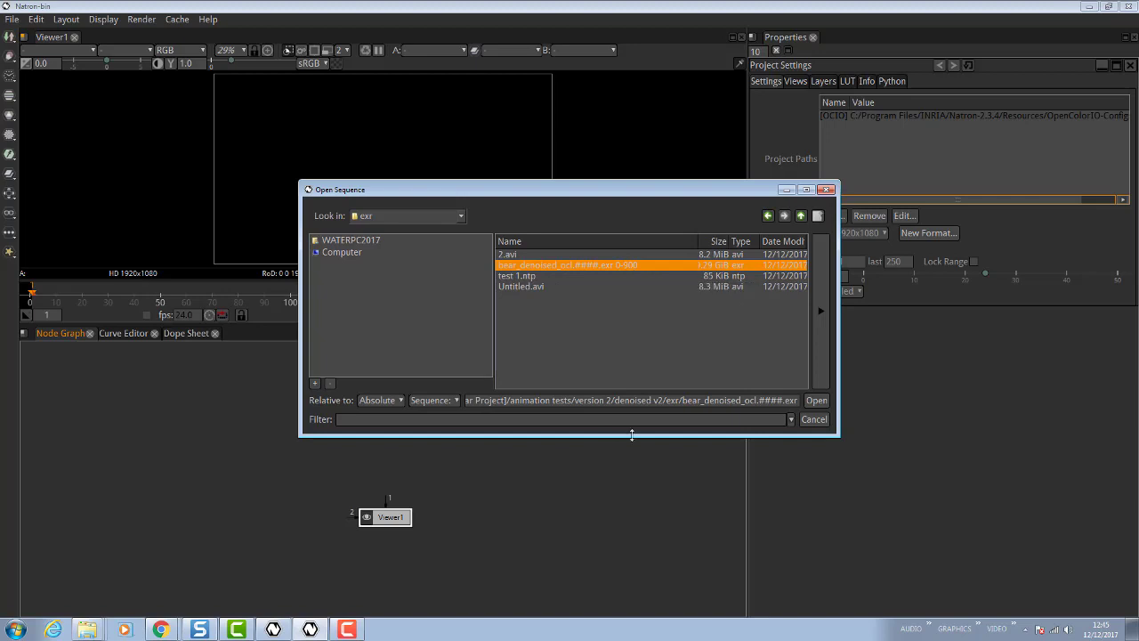
click(817, 400)
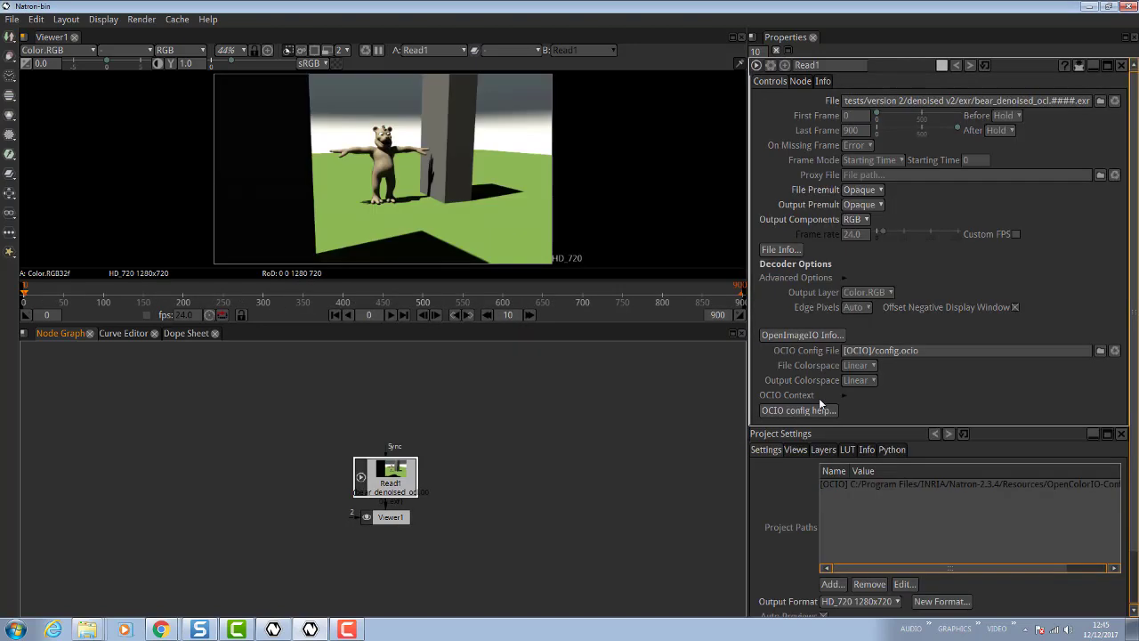
drag(402, 479, 384, 402)
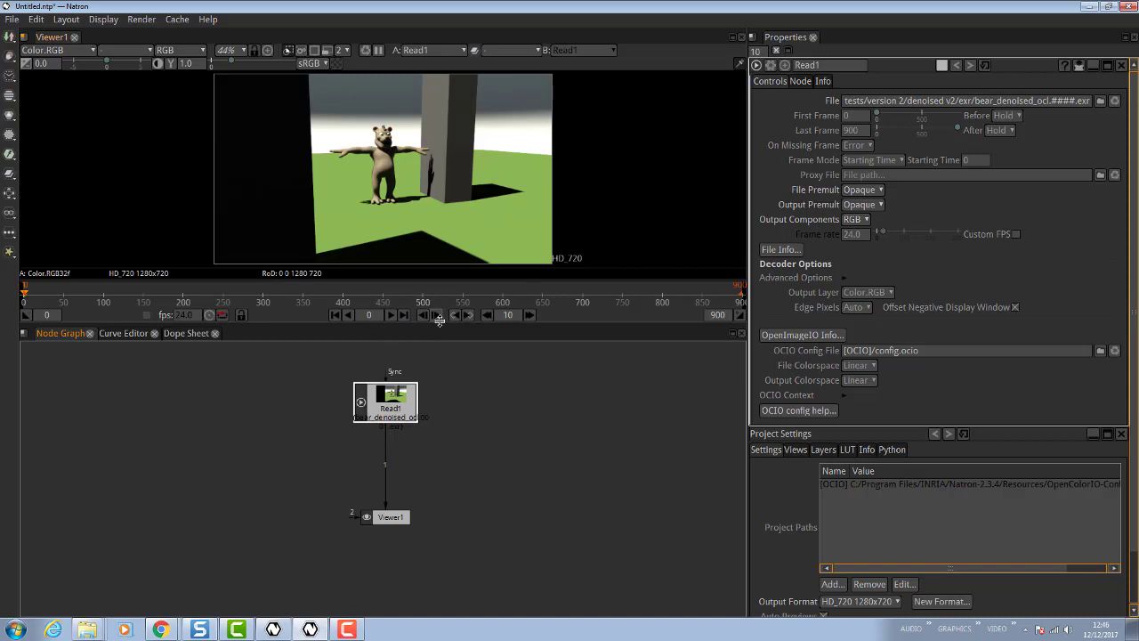
Enlarge the viewer area, then play part of the bear animation and return the playhead to frame 2.
drag(440, 324, 449, 416)
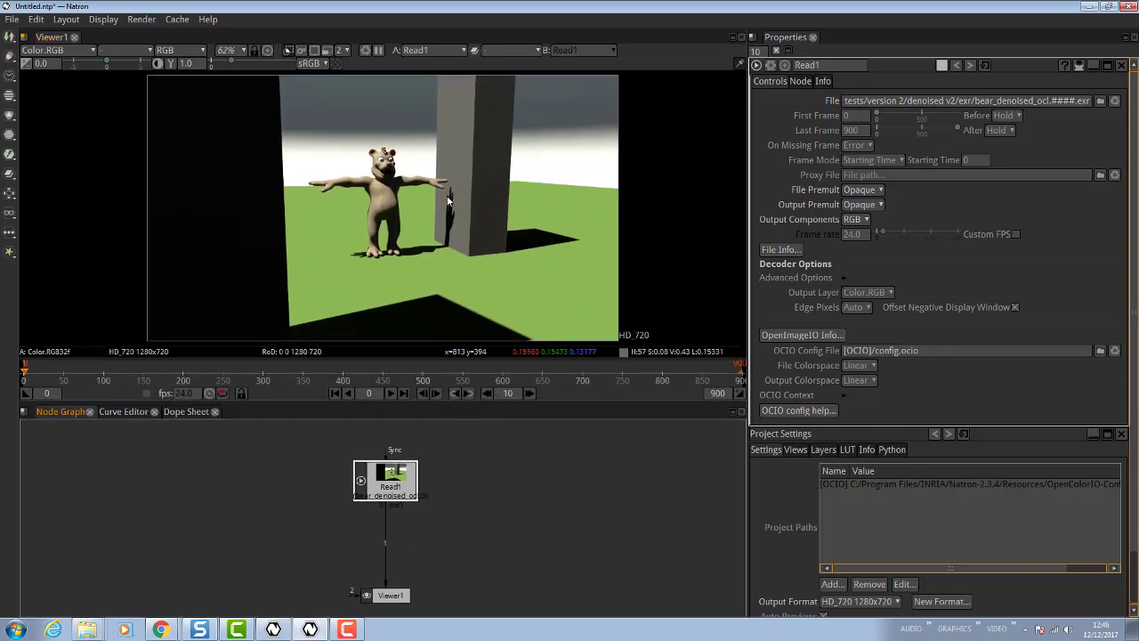
click(390, 394)
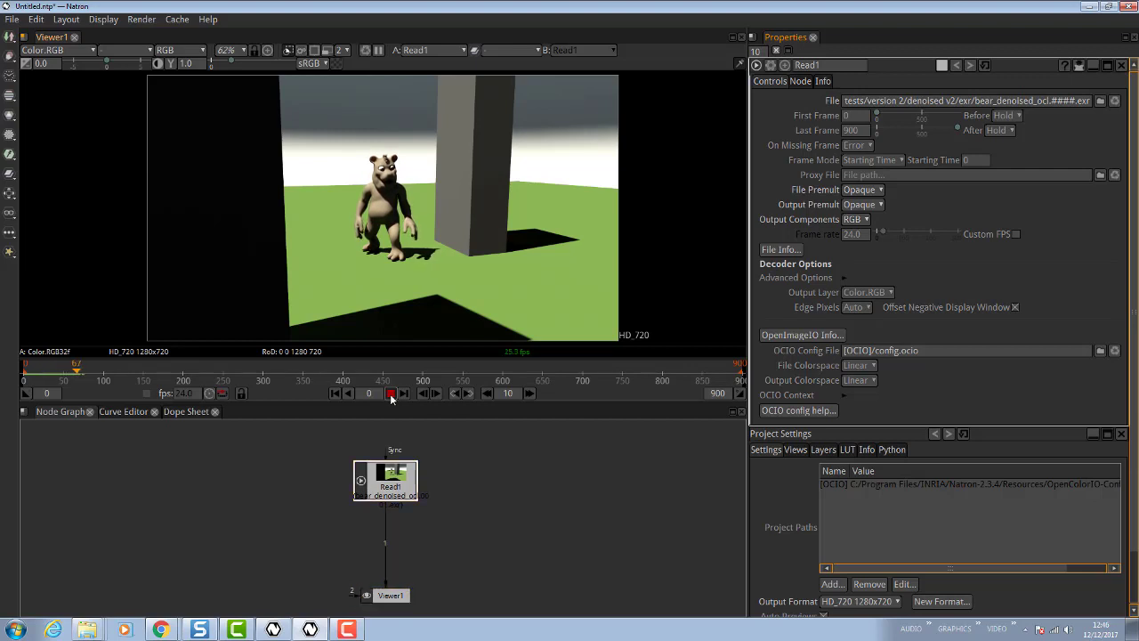
click(390, 395)
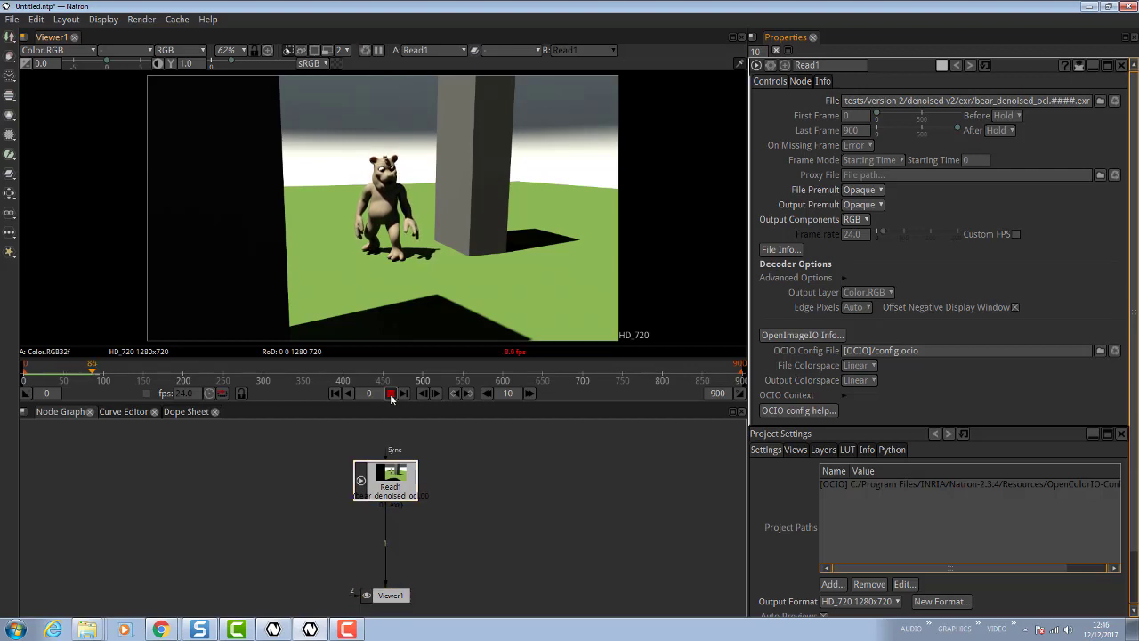
drag(93, 368, 26, 372)
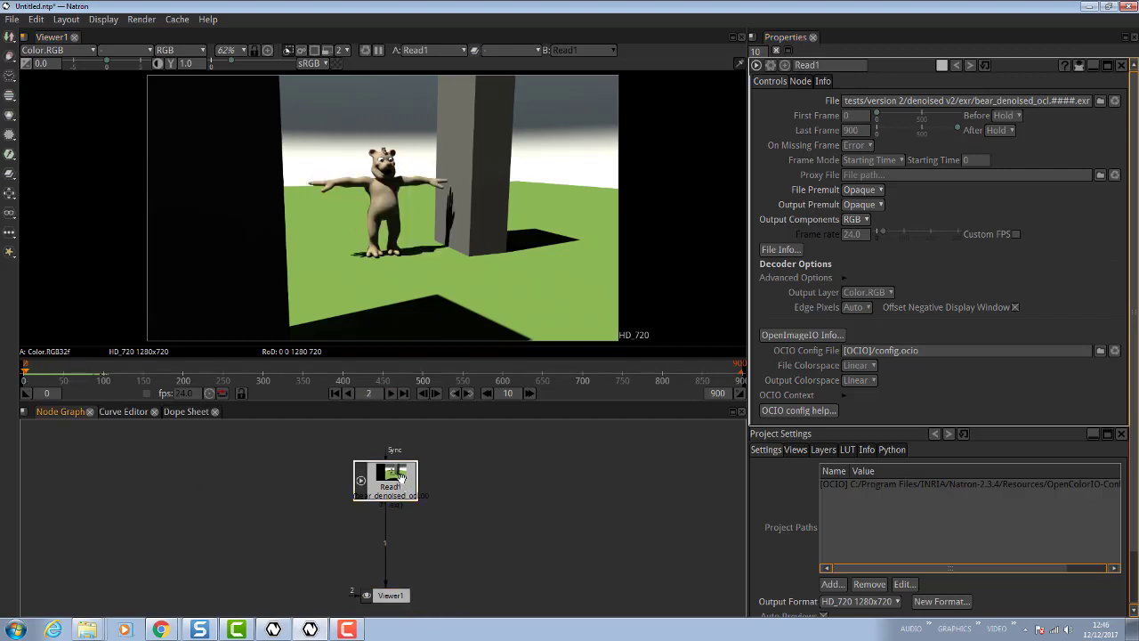
Move the Read node slightly up, then add a Write node with its save dialog set to File instead of Sequence.
drag(396, 477, 394, 464)
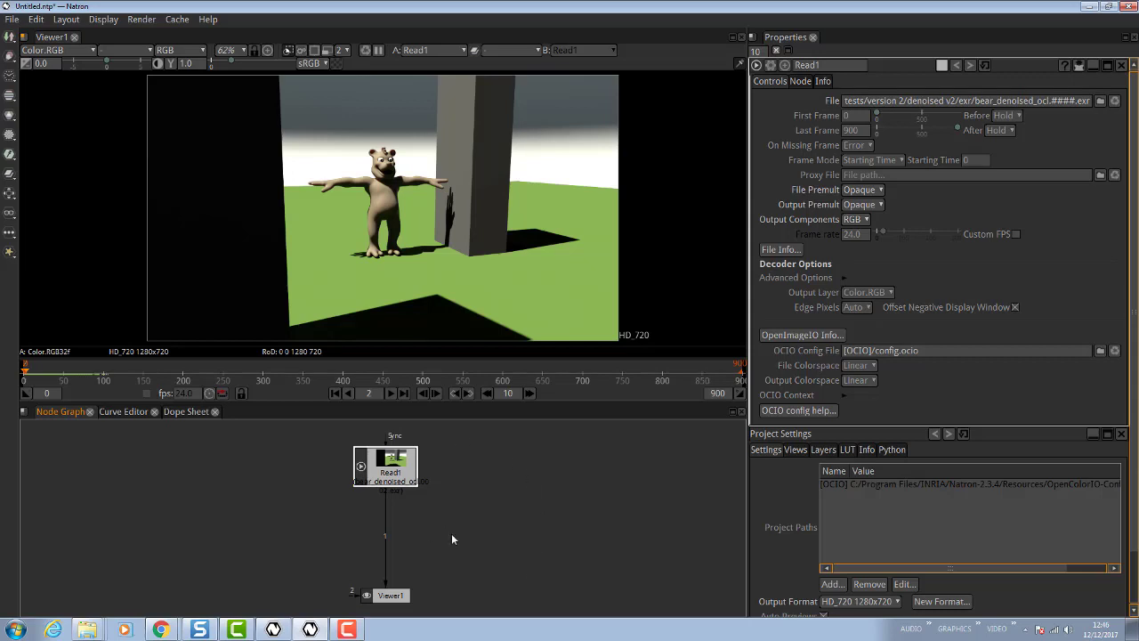
right_click(498, 497)
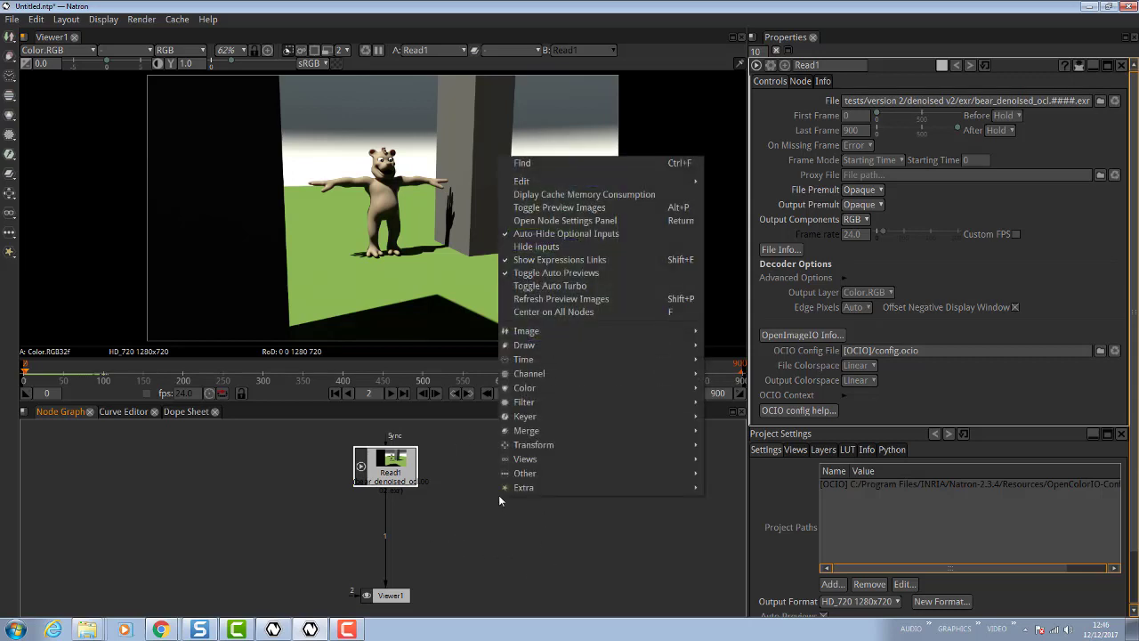
mouse_move(583, 330)
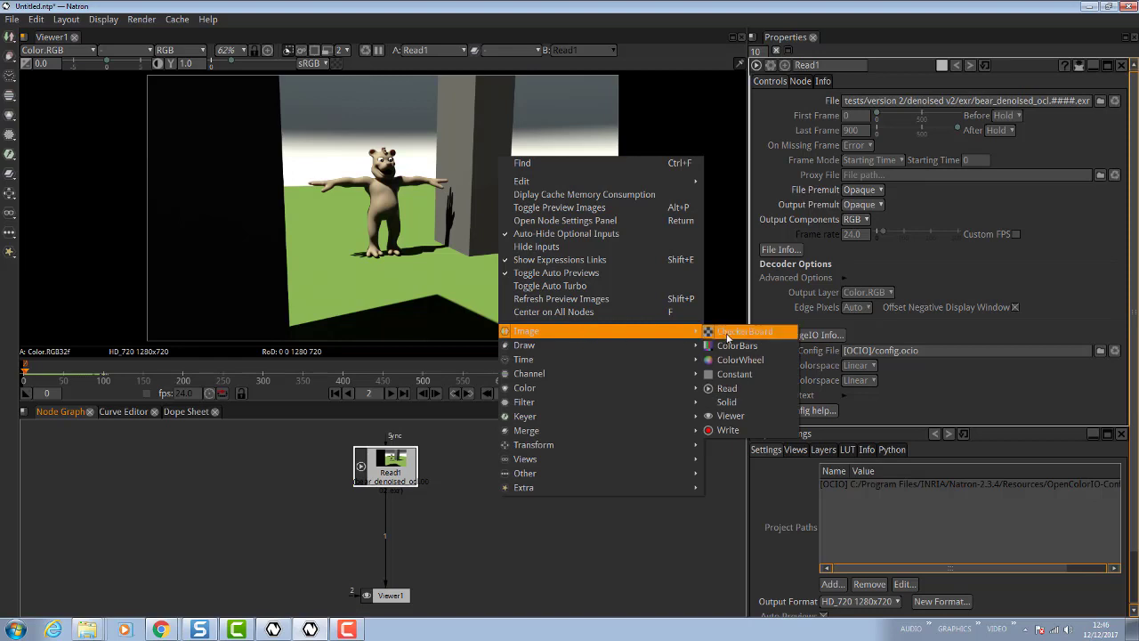
click(746, 432)
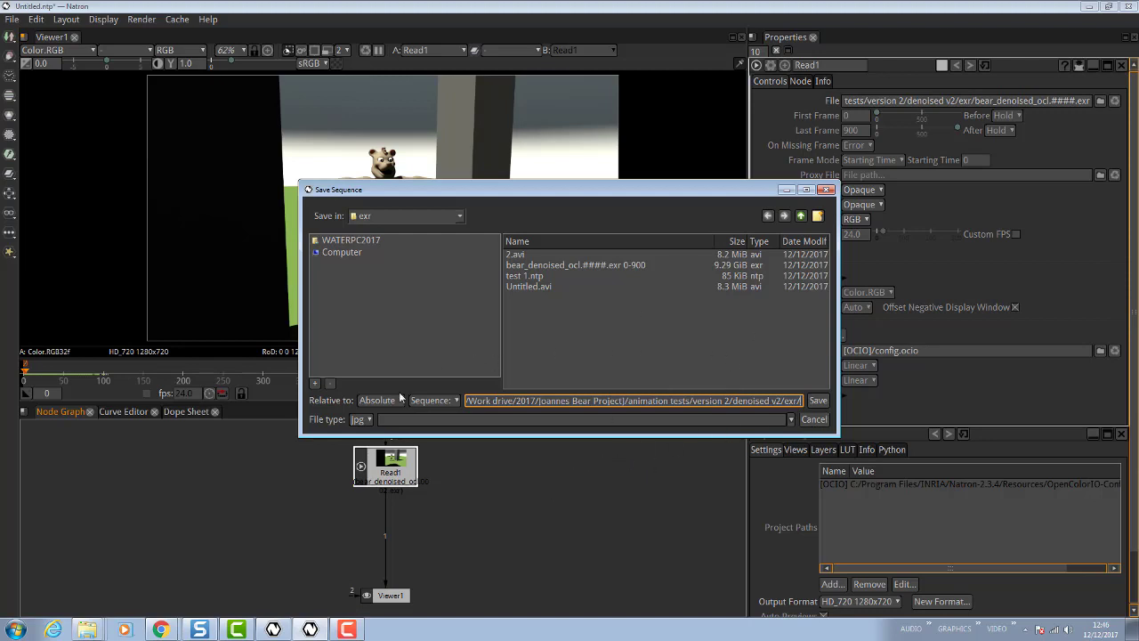
click(448, 401)
click(448, 427)
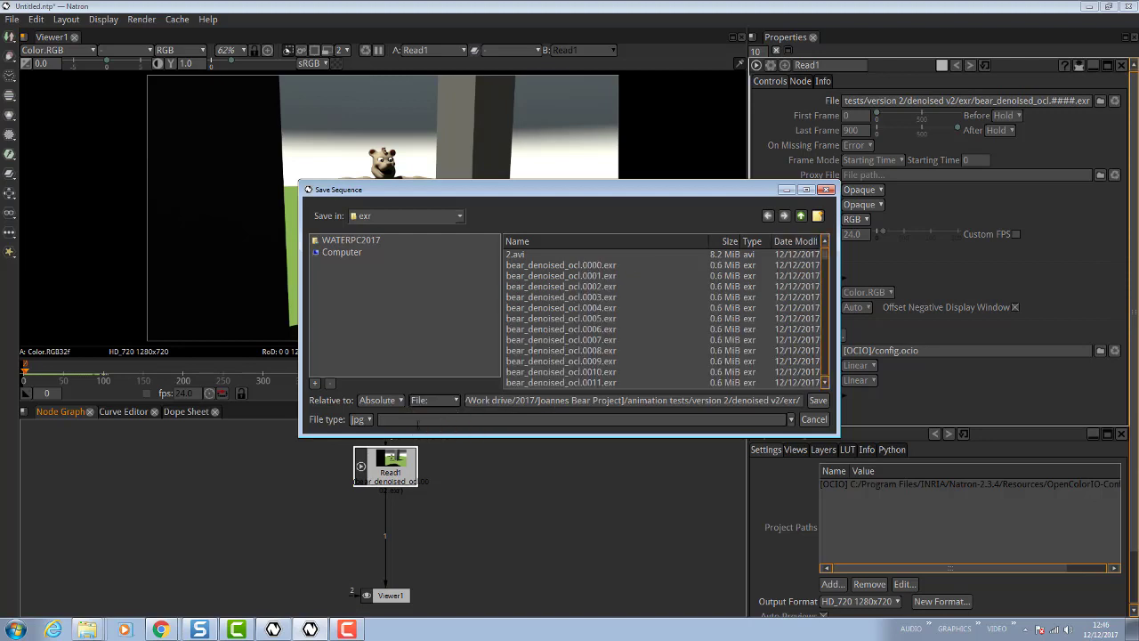
Filter the save dialog by avi and save the output under the name new3 in the exr folder.
click(388, 420)
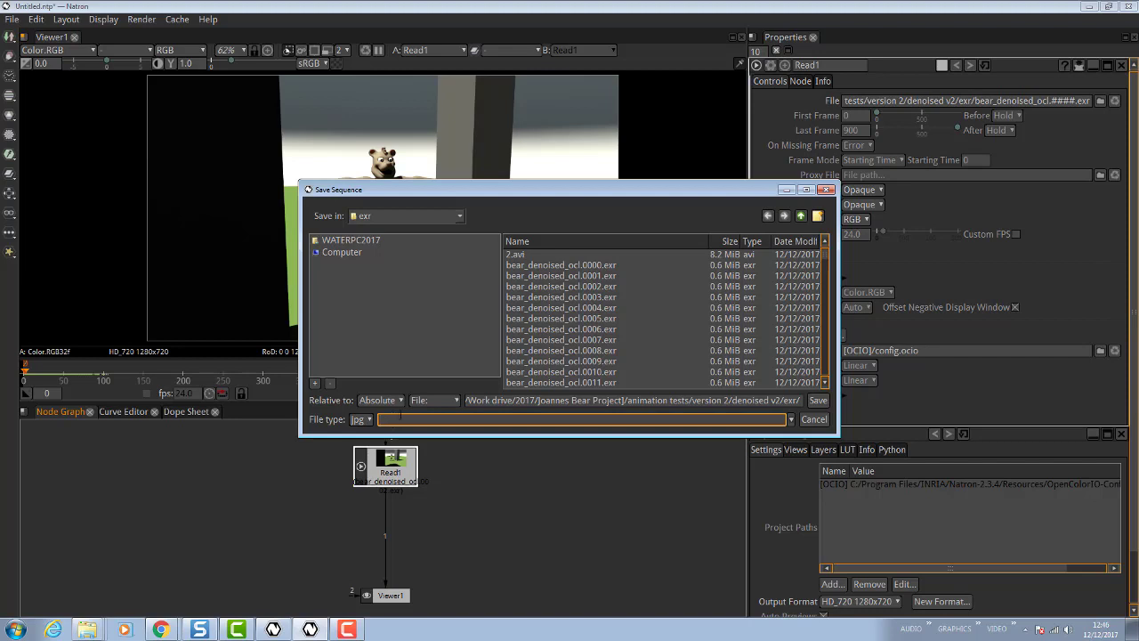
text(avi)
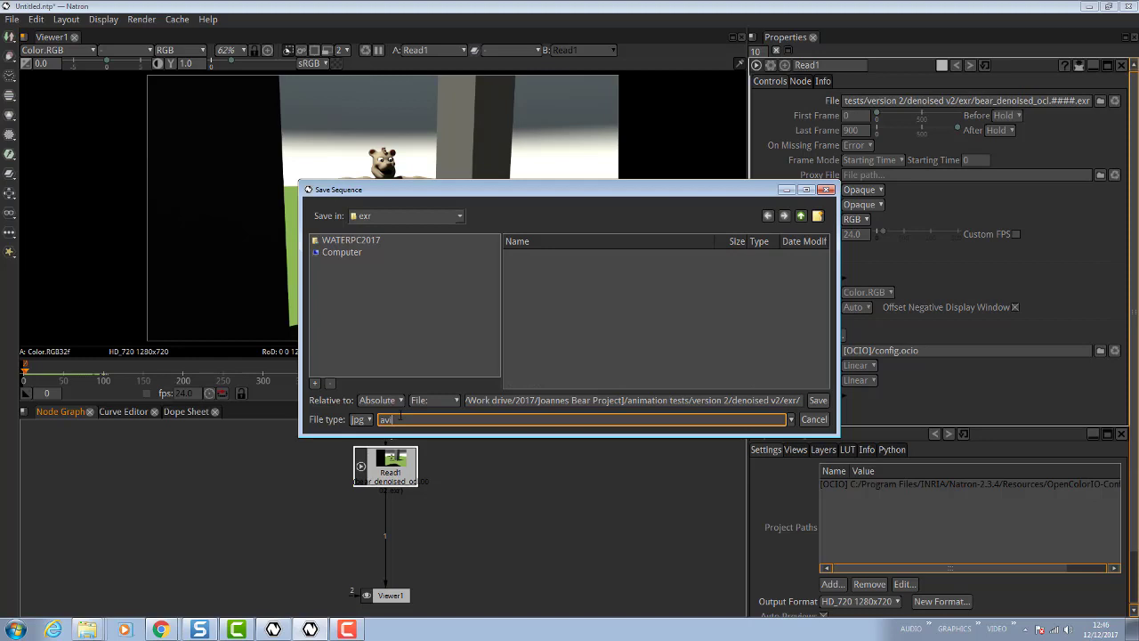
triple_click(791, 400)
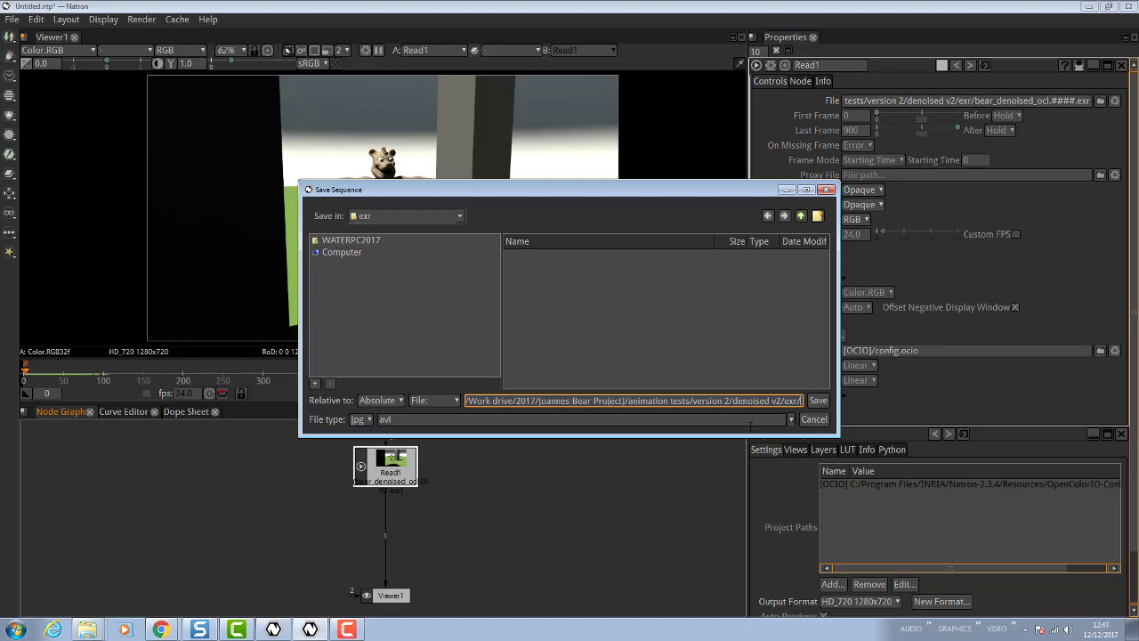
text(new3)
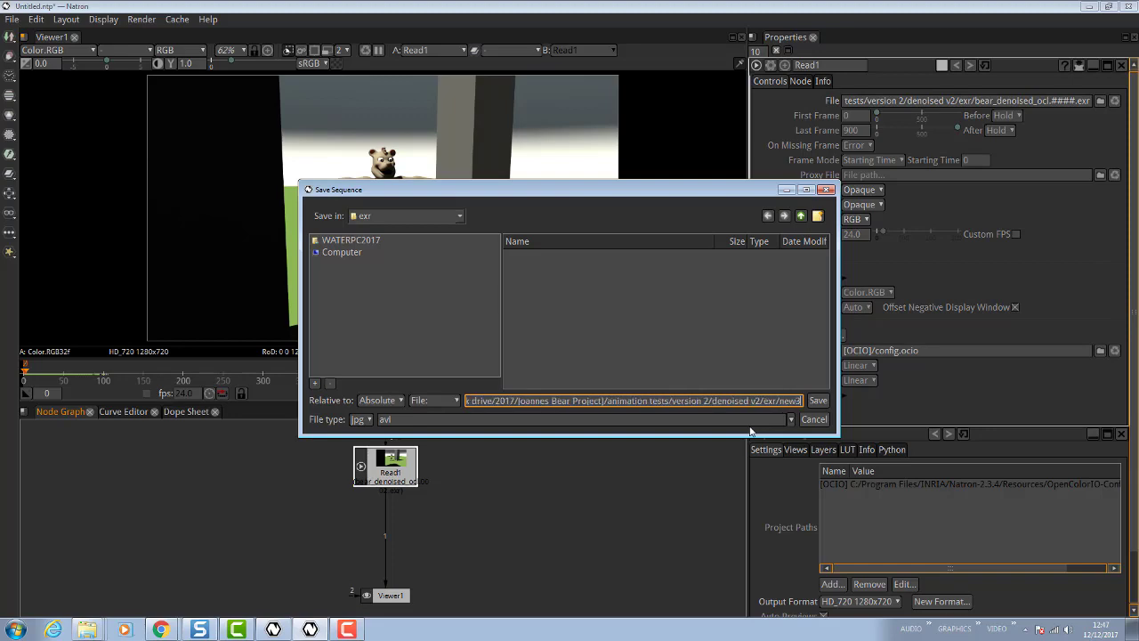
click(817, 401)
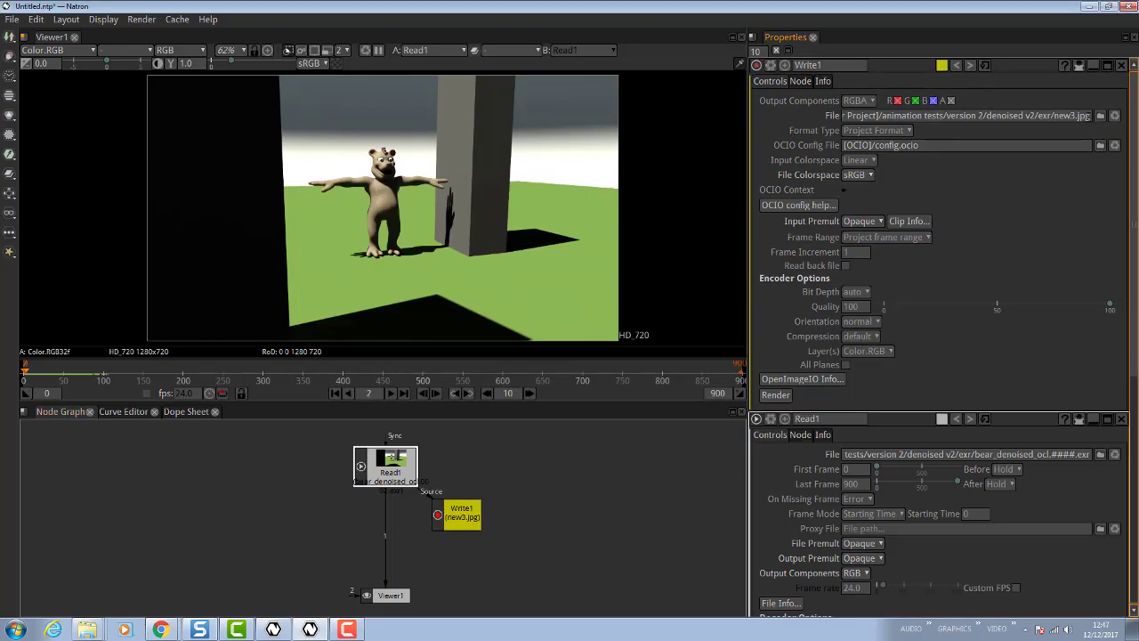
Change the Write node's output file extension to avi, making the file new3.avi.
click(1087, 116)
text(e)
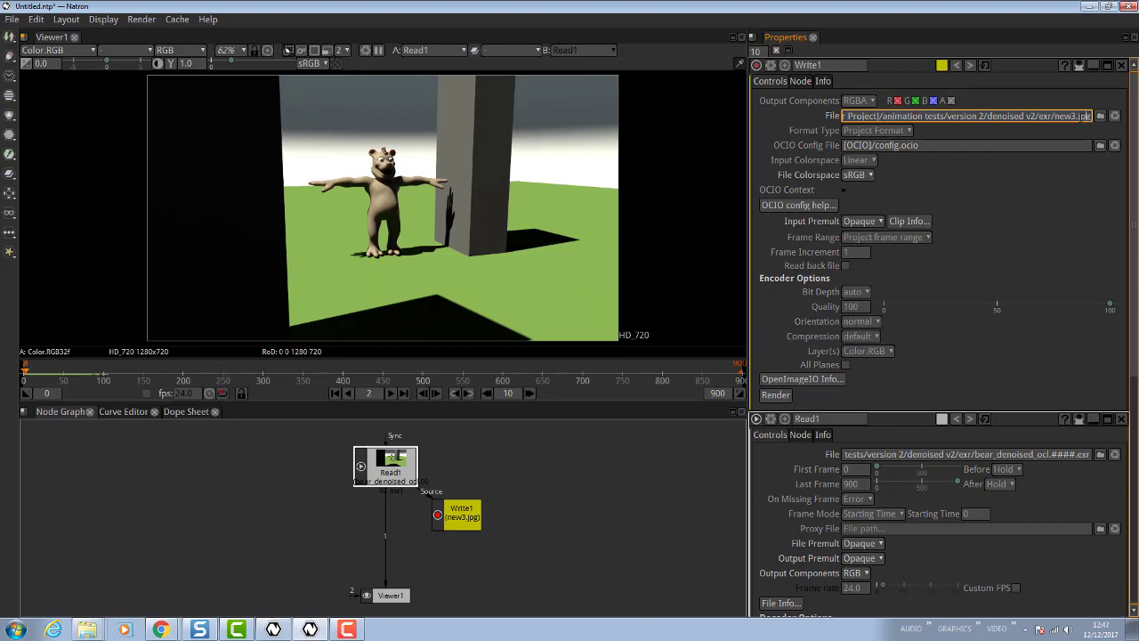
drag(1077, 116, 1092, 116)
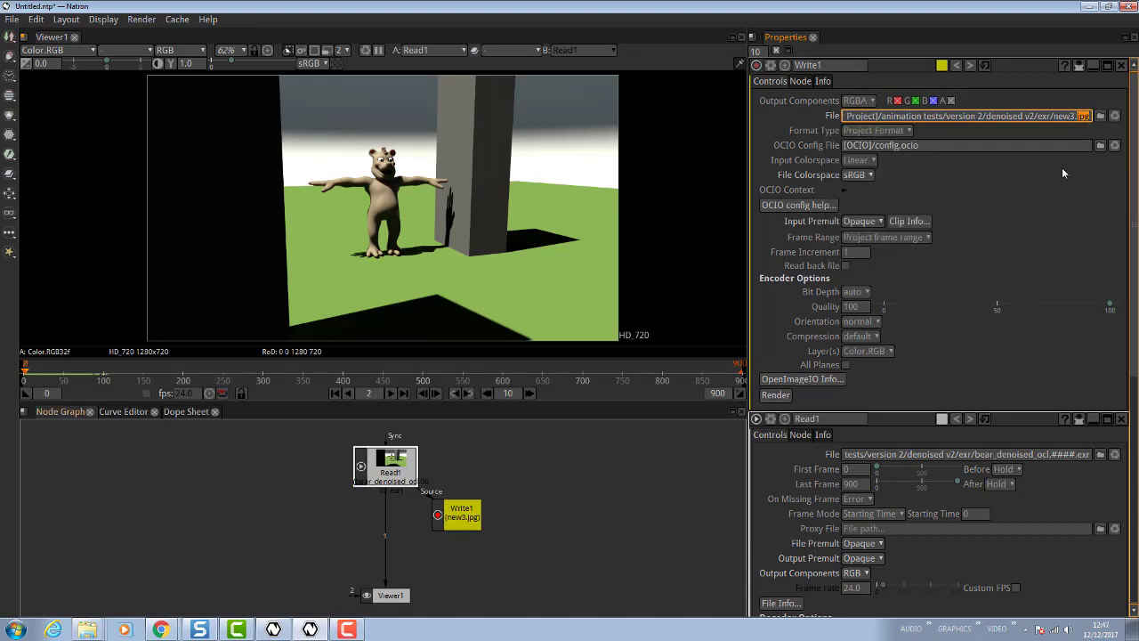
text(avi)
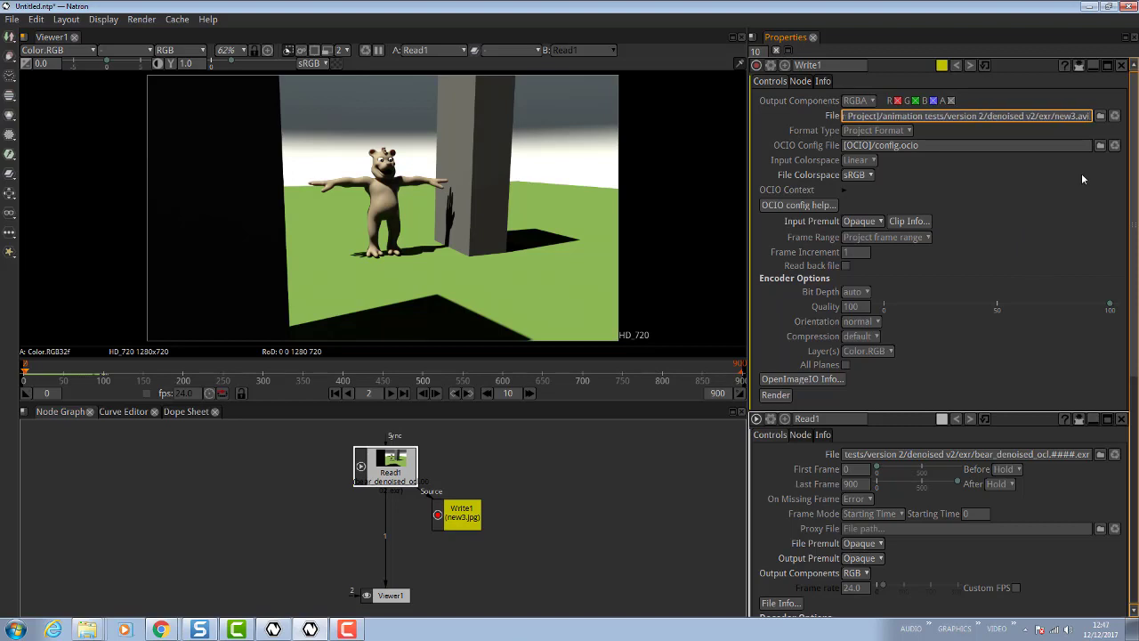
key(Return)
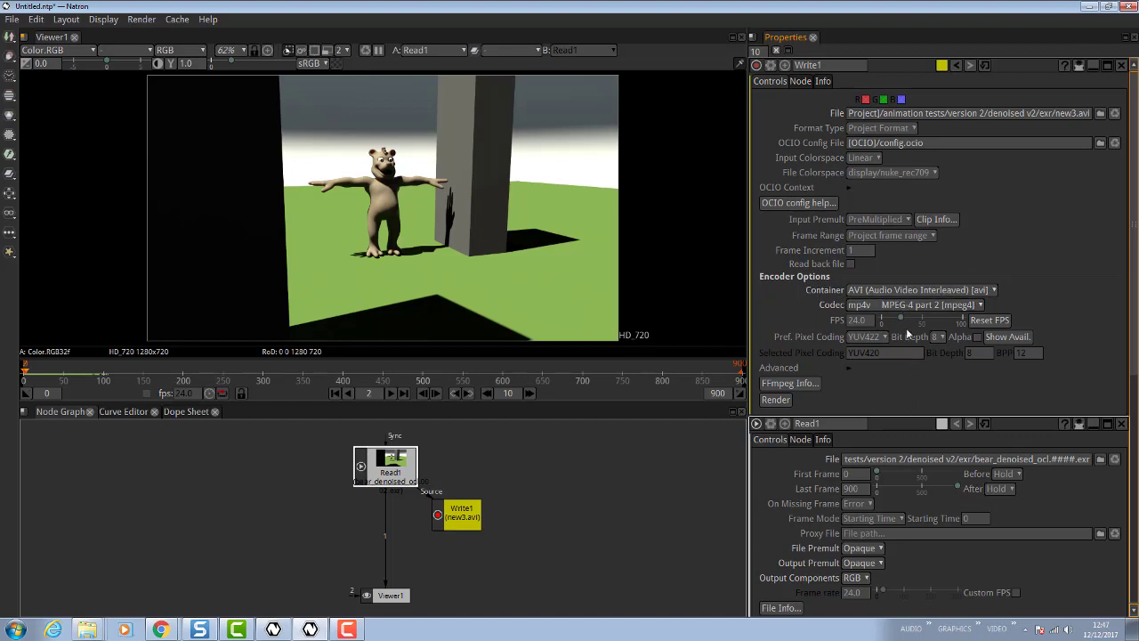
Expand the Write node's advanced encoder options and set Global Quality to 0.
click(870, 322)
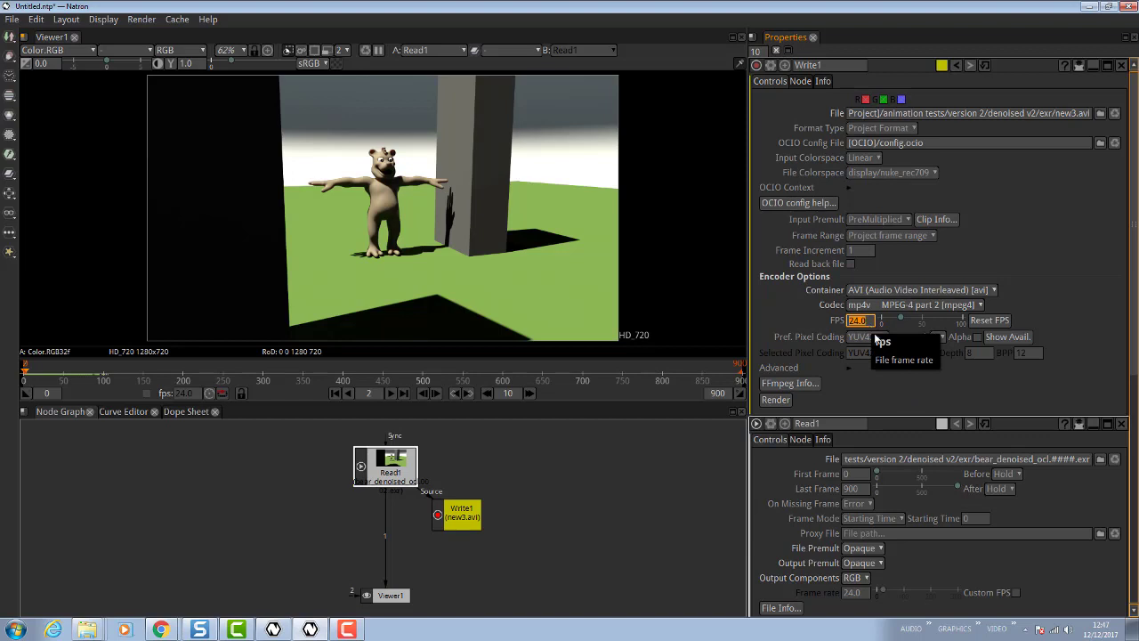
click(876, 388)
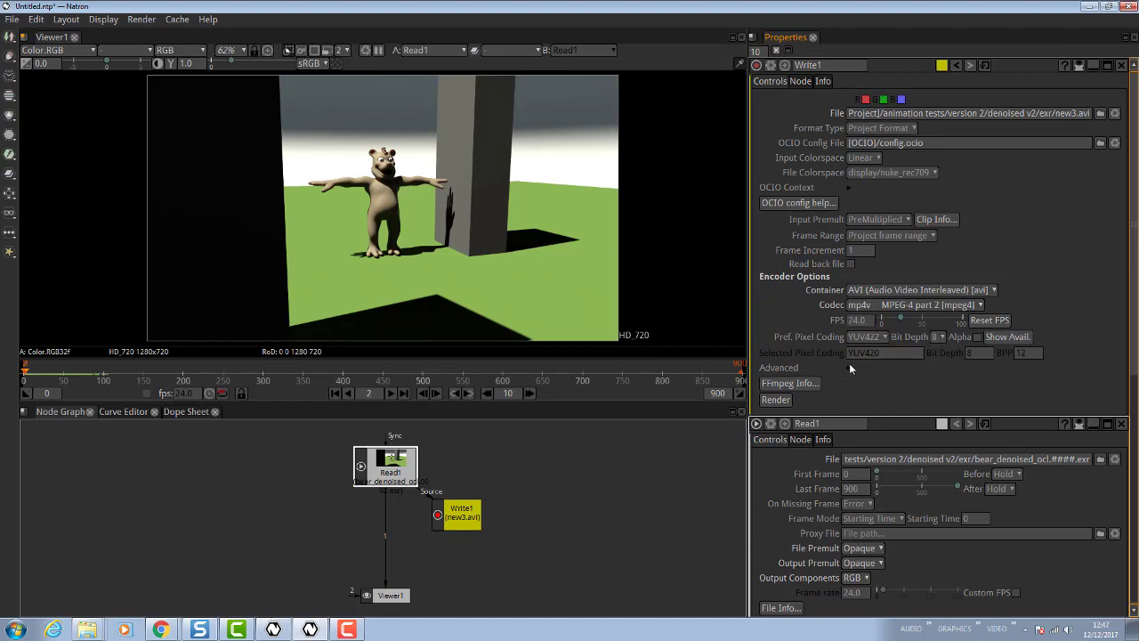
click(848, 365)
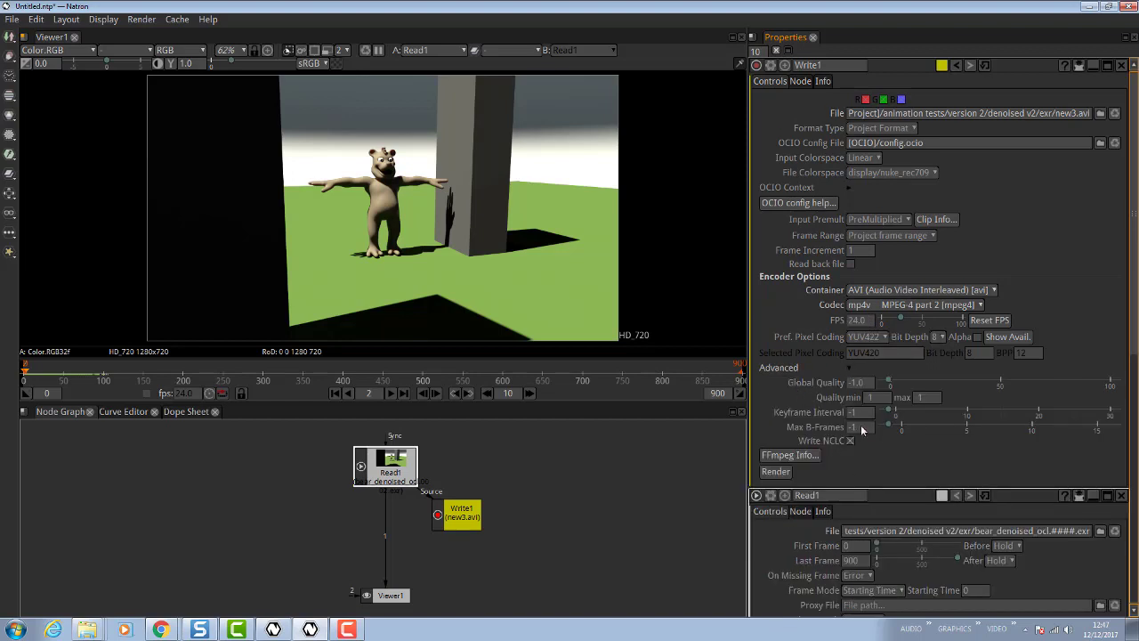
click(867, 383)
click(870, 384)
scroll(839, 383, down, 1)
text(0)
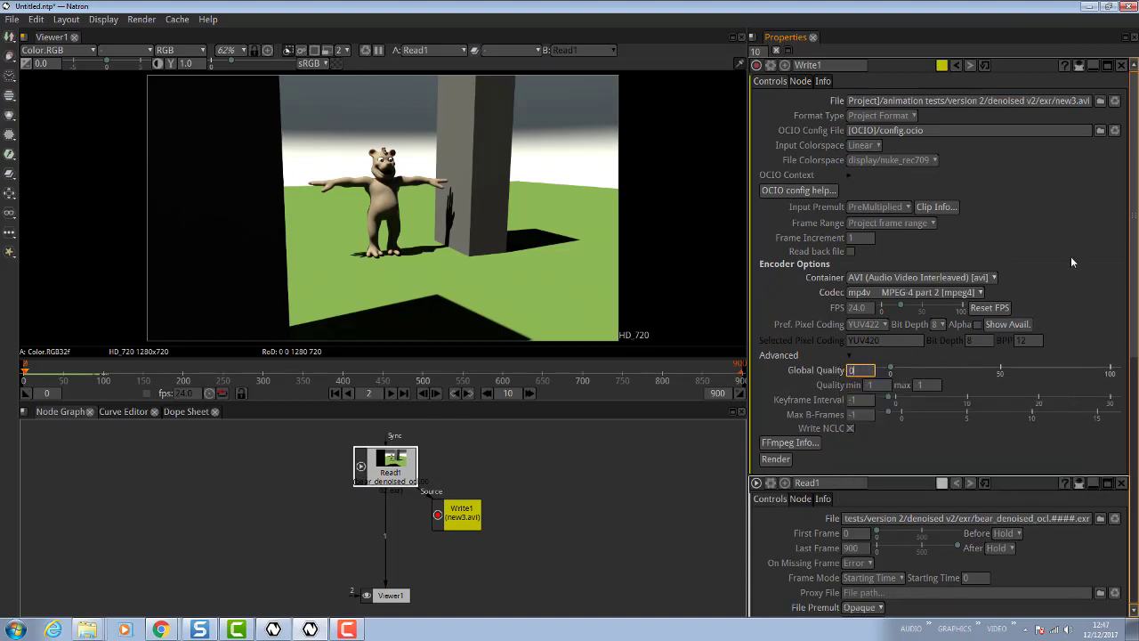
key(Return)
Set the frame rate in the project settings to 29.97.
drag(1135, 316, 1135, 570)
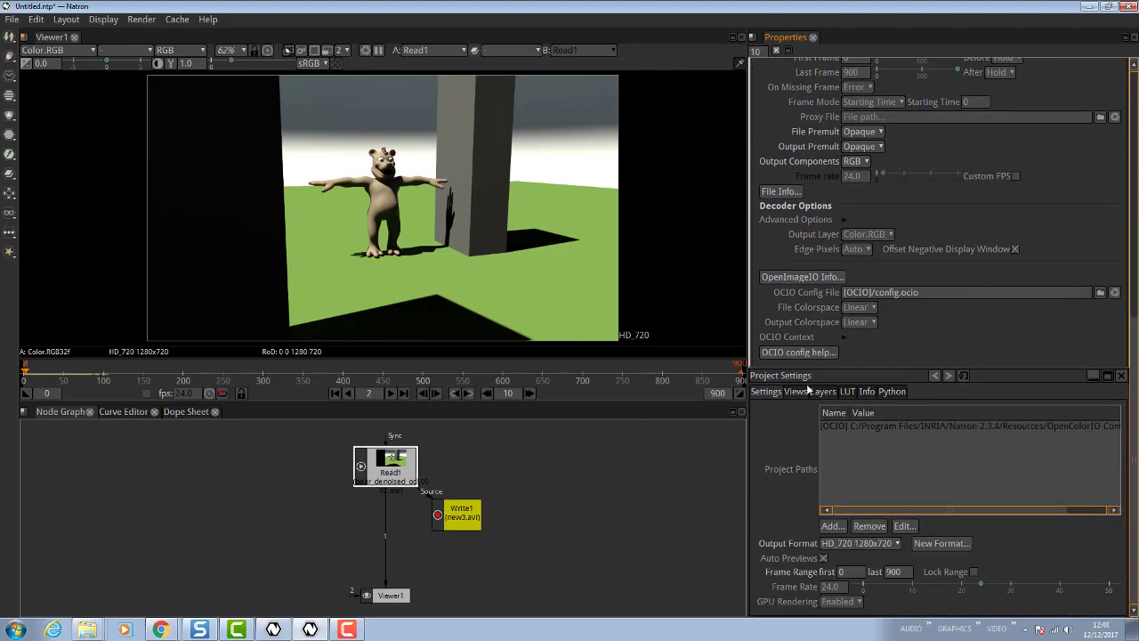
click(831, 592)
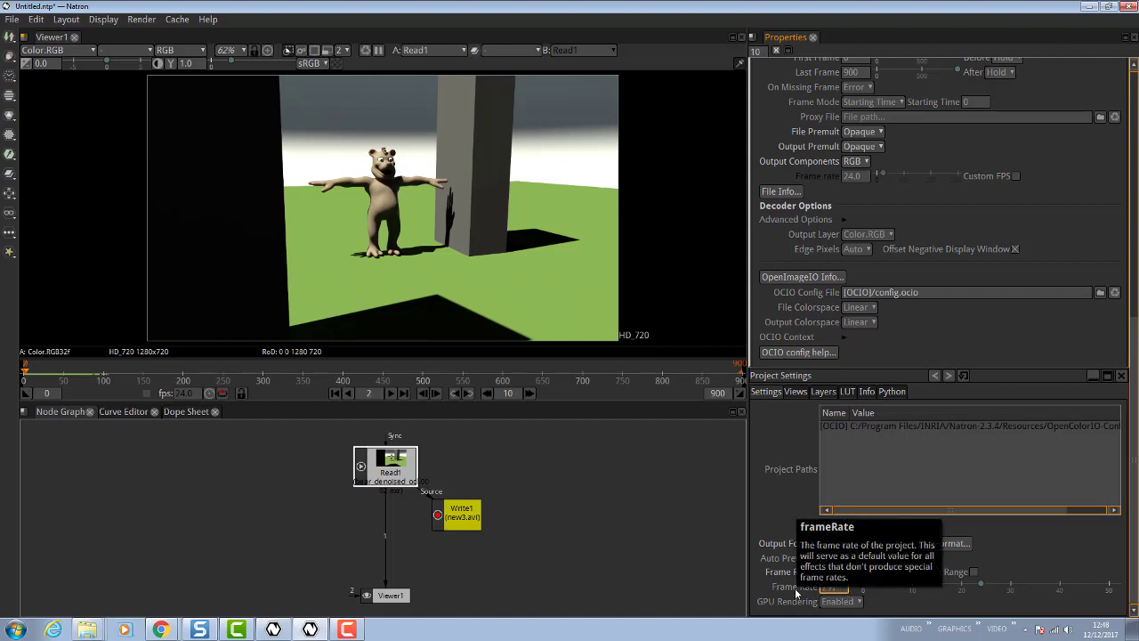
text(29.97)
key(Return)
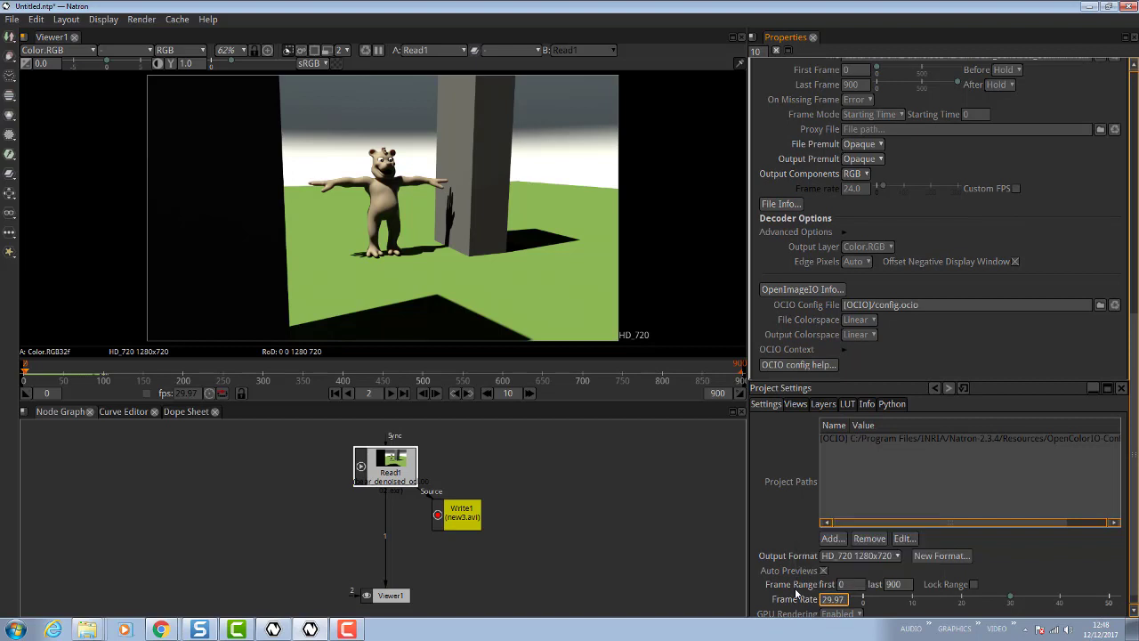
click(1032, 562)
scroll(1136, 504, down, 1)
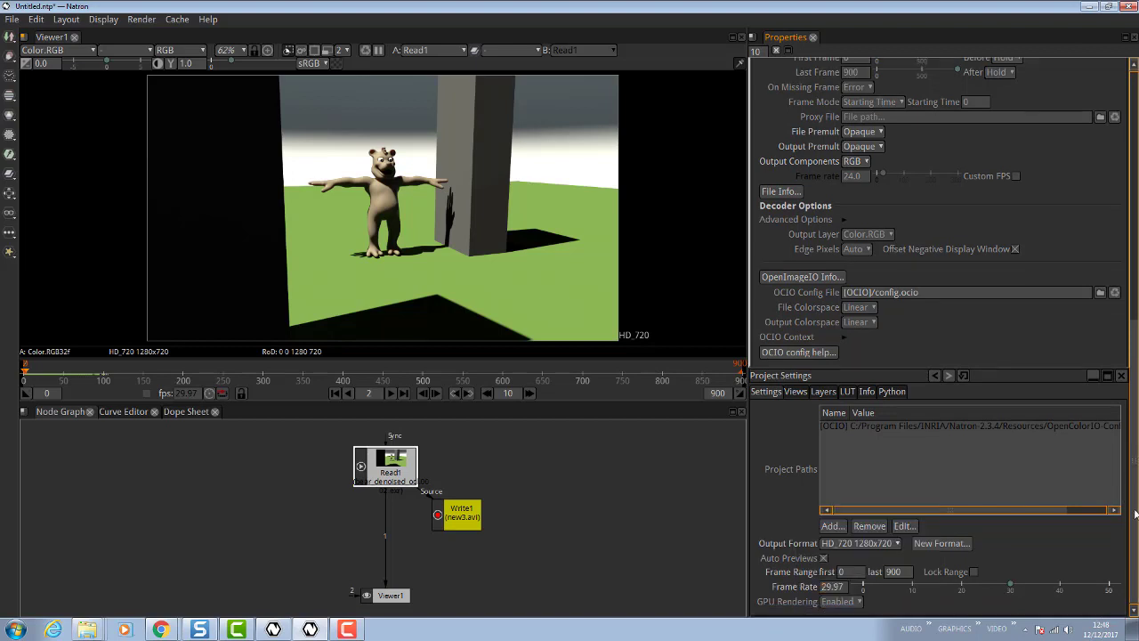
Set the Write node's encoder FPS to 29.97.
scroll(1135, 506, up, 5)
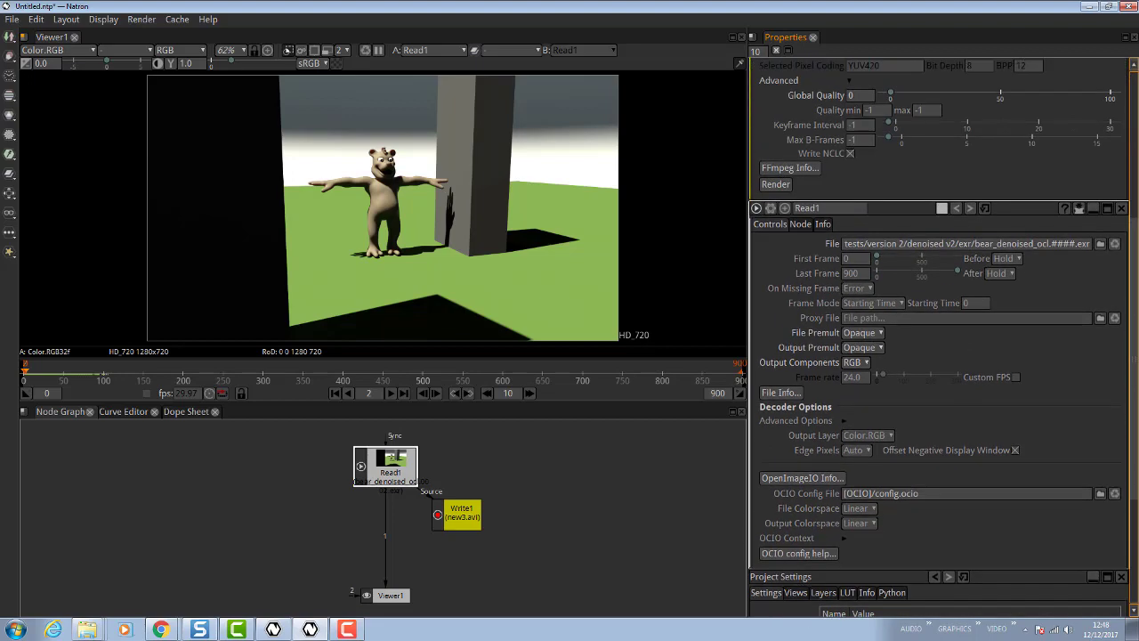
scroll(1136, 505, up, 3)
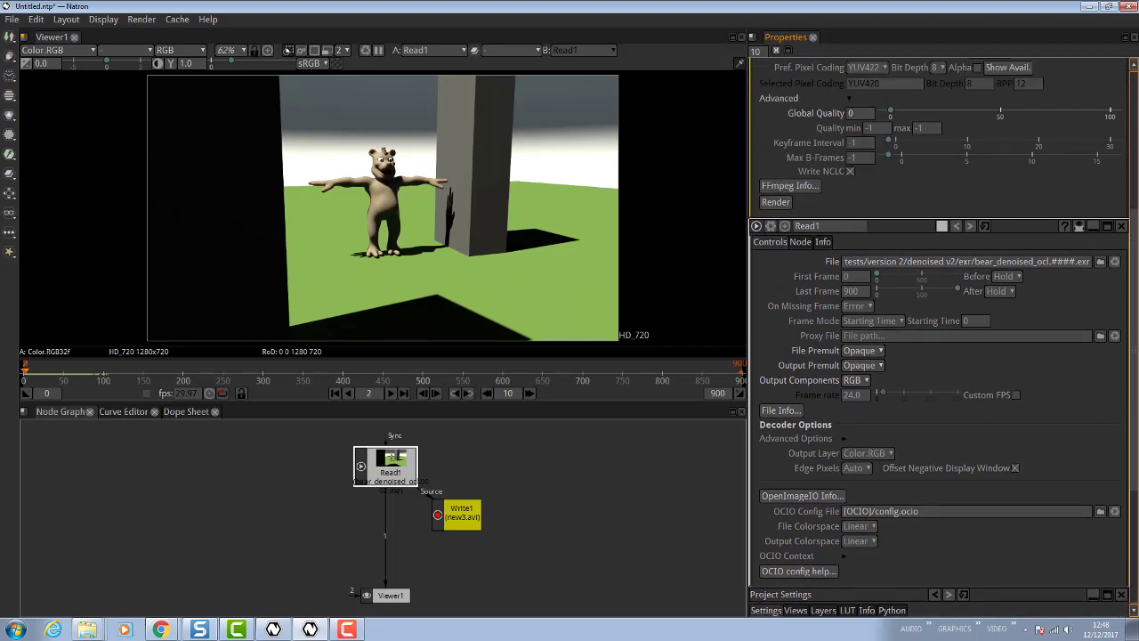
scroll(1135, 505, up, 6)
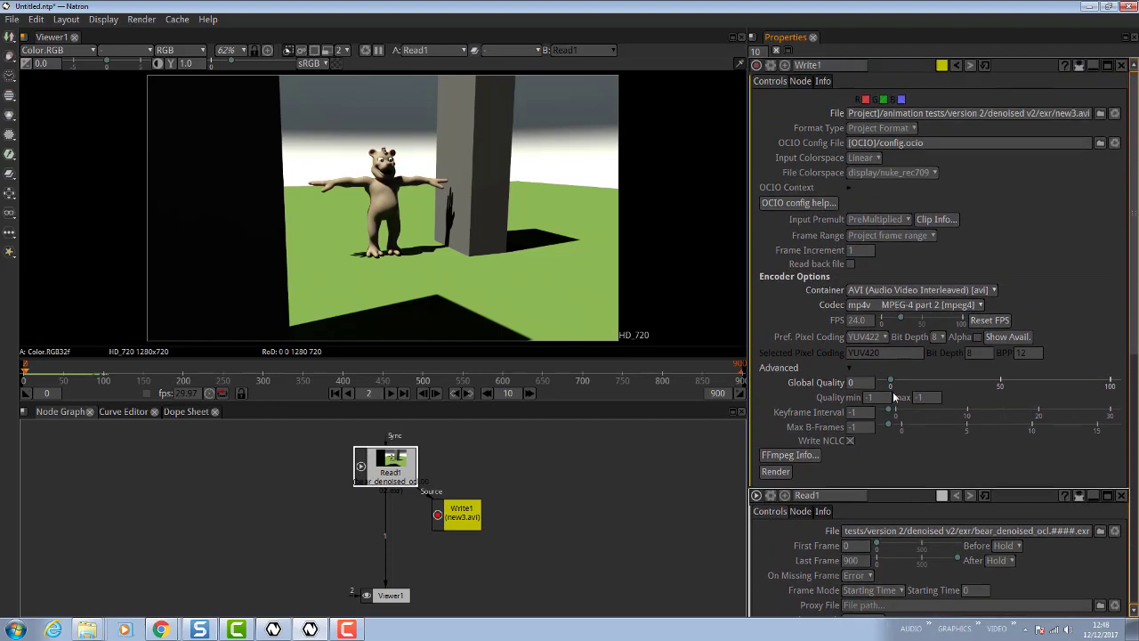
click(867, 319)
drag(868, 322, 827, 325)
text(2)
key(Return)
Move the Write node aside, insert an HSVTool node between Read1 and Viewer1, and set its Brightness Adjustment to about 0.022.
drag(463, 523, 499, 541)
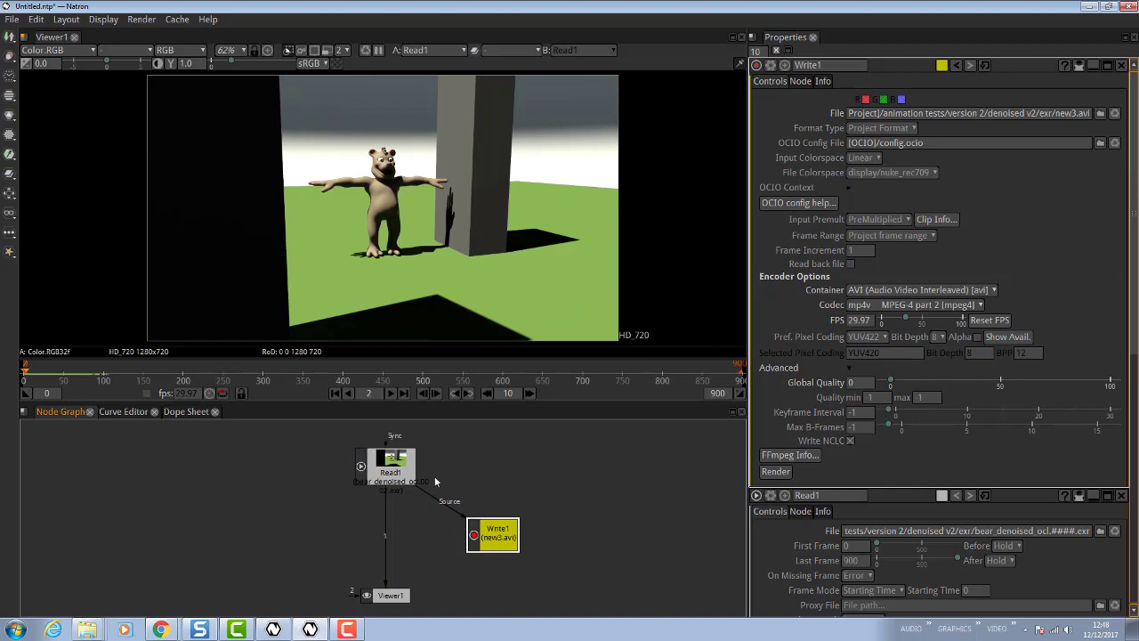
right_click(534, 479)
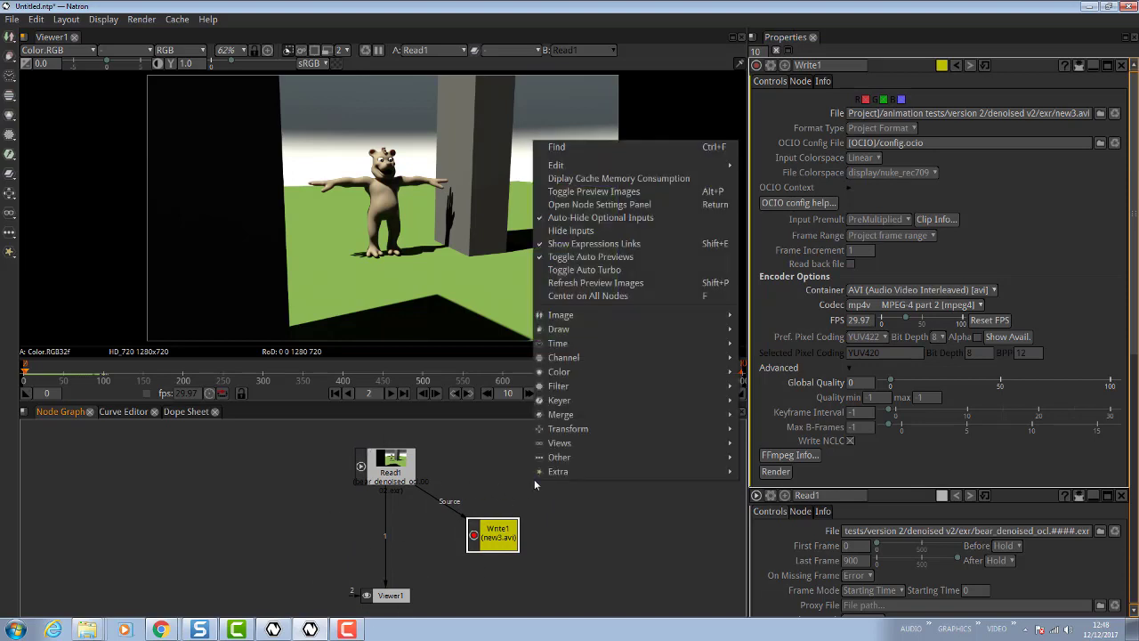
mouse_move(590, 374)
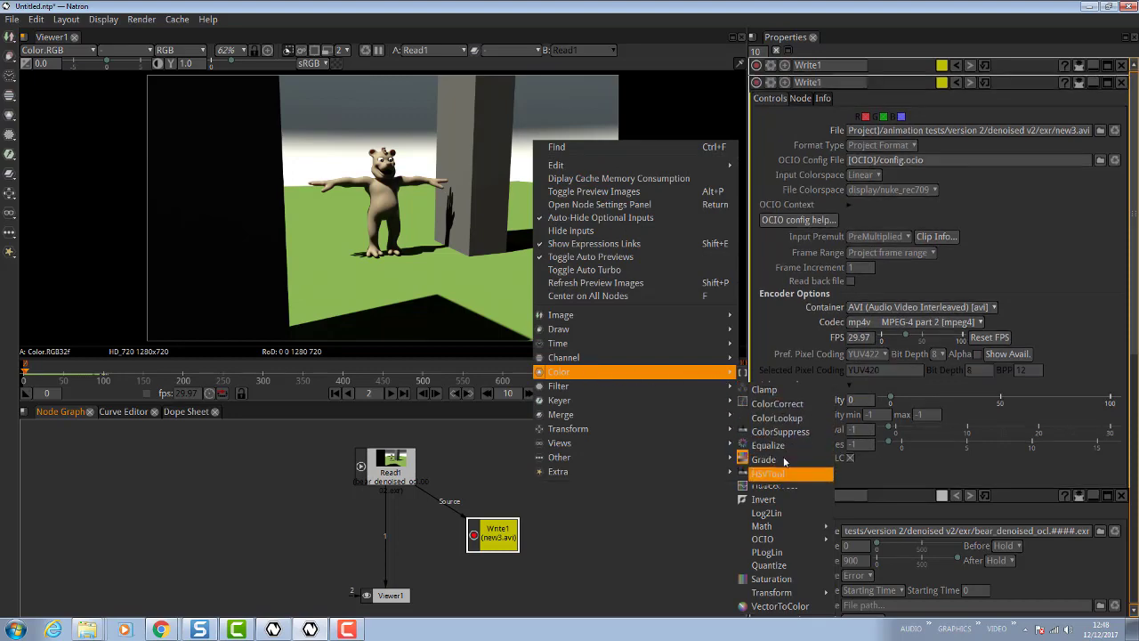
click(784, 460)
drag(406, 528, 272, 527)
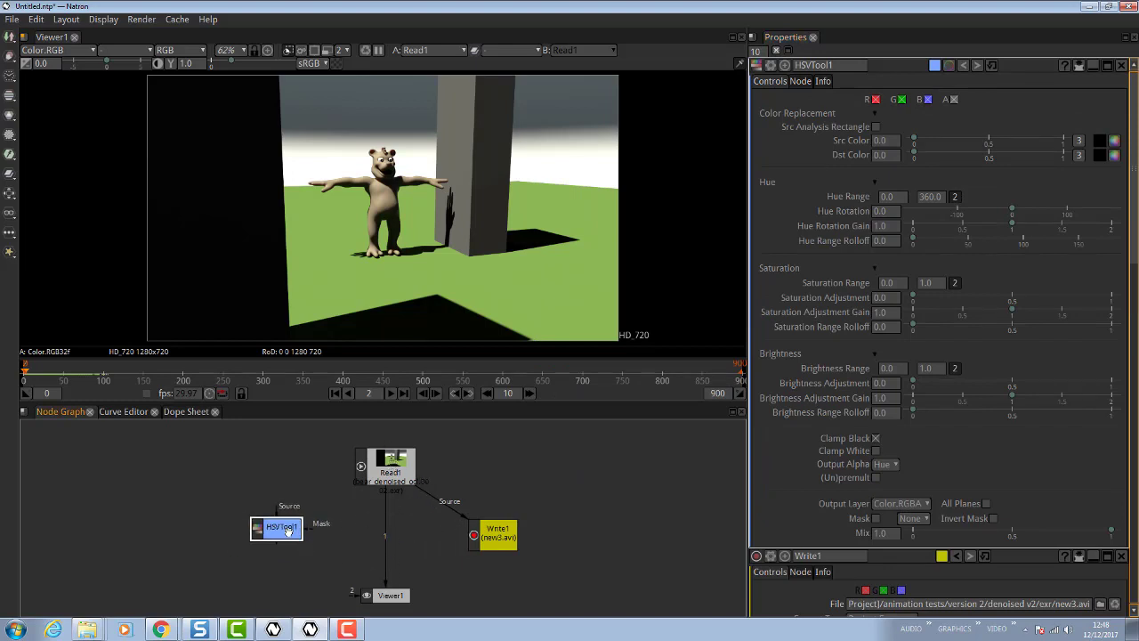
drag(286, 530, 361, 532)
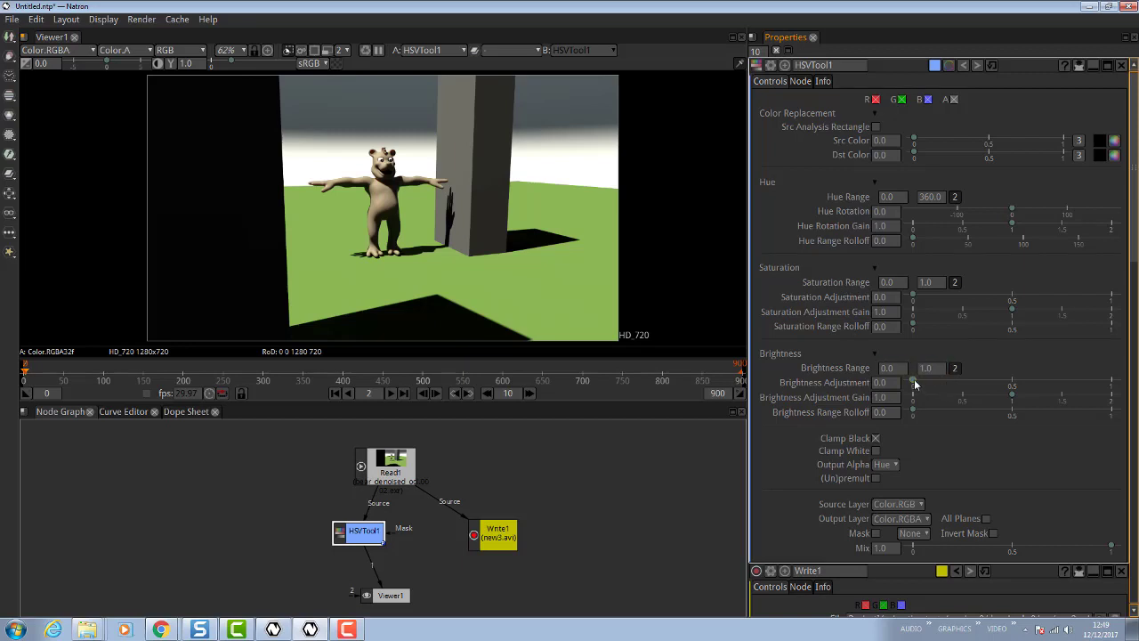
drag(914, 383, 918, 383)
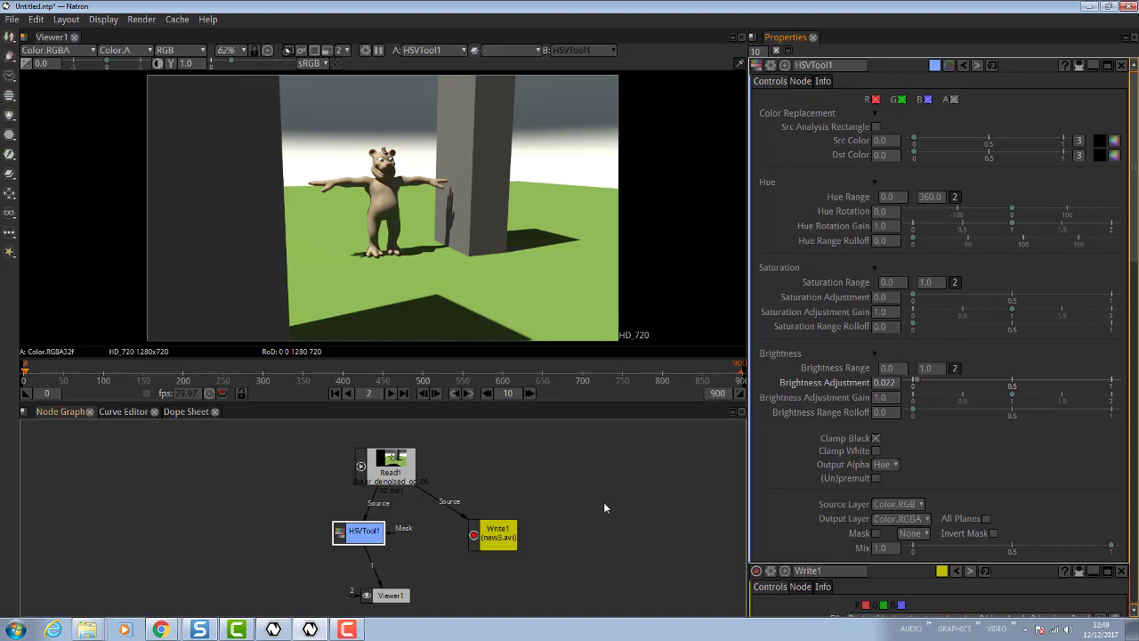
Reconnect the Write node's source from Read1 to HSVTool1 and place the Write node level with the Viewer.
drag(500, 535, 589, 501)
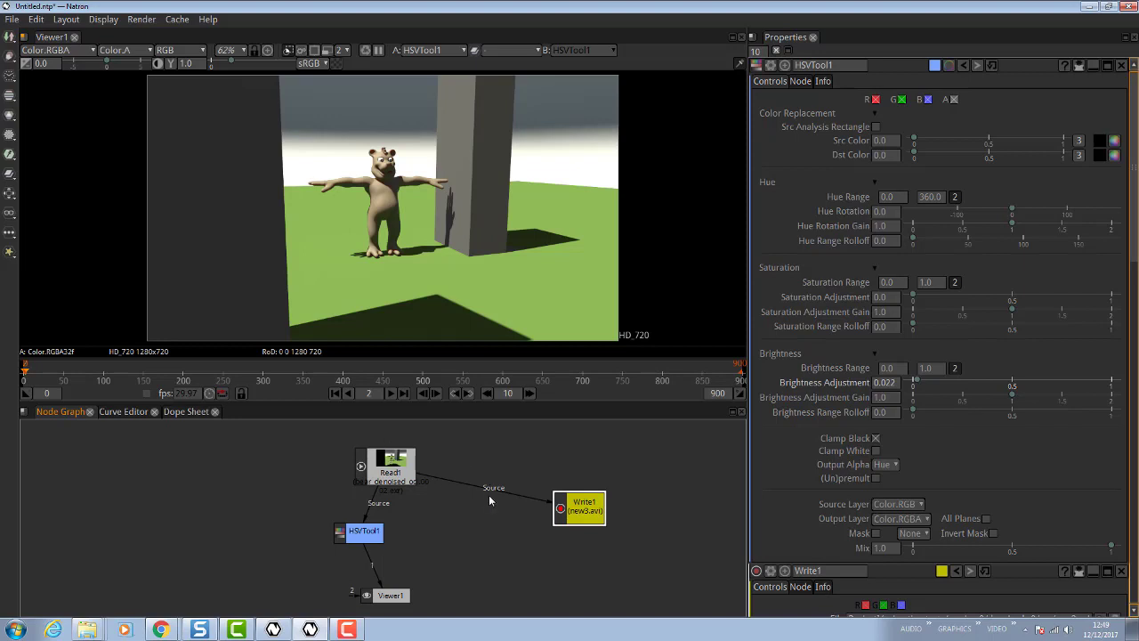
drag(547, 502, 372, 535)
click(540, 500)
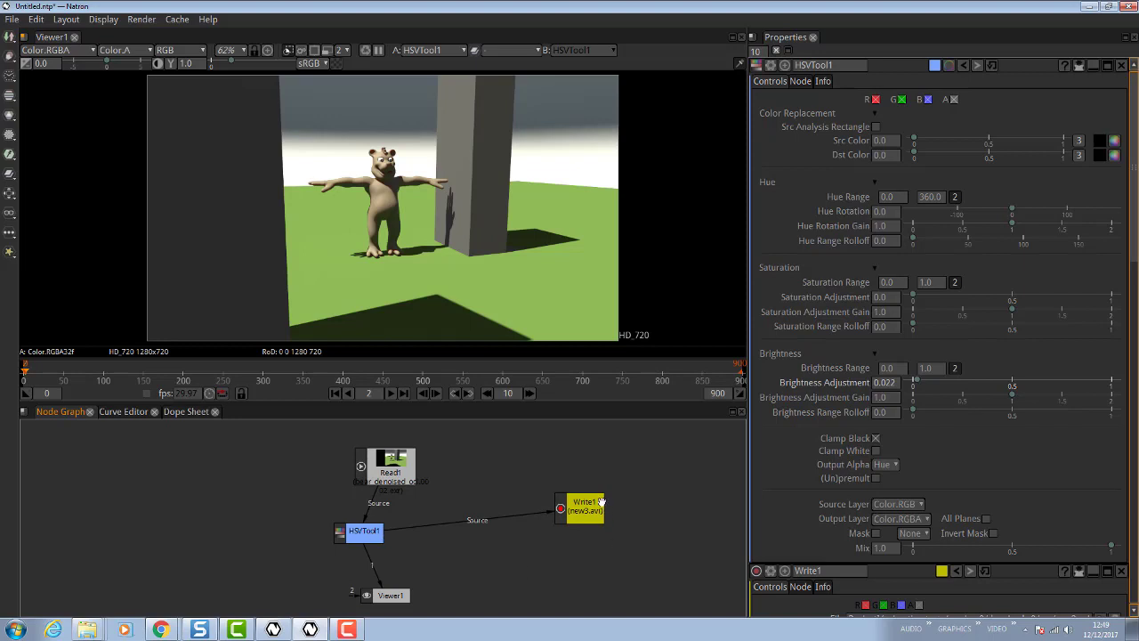
drag(573, 511, 529, 573)
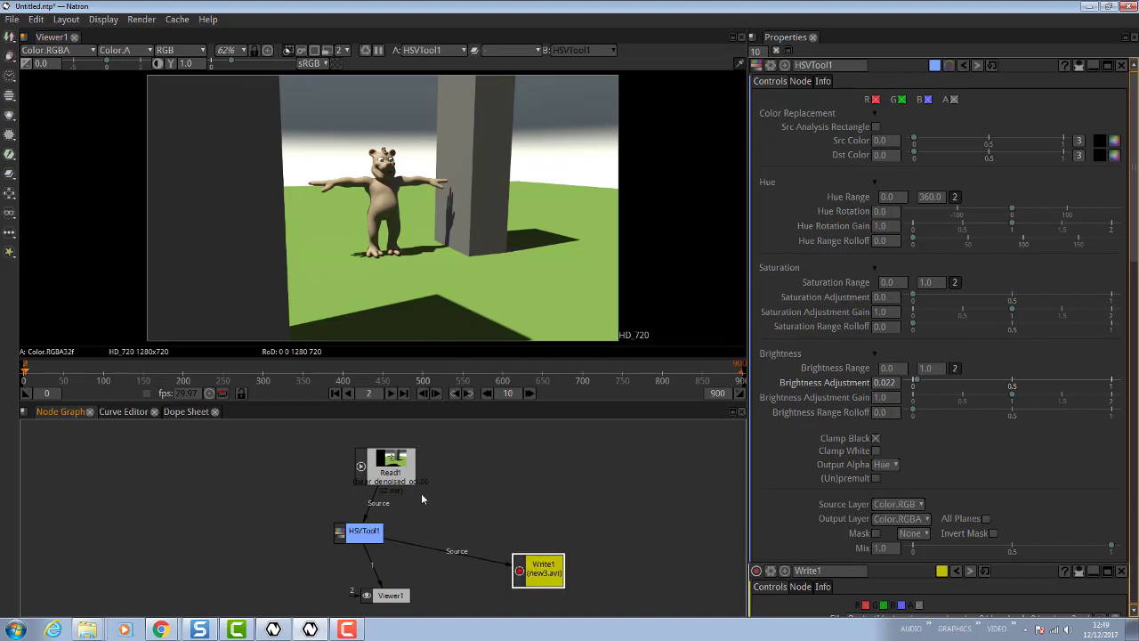
Add a Glow filter node after HSVTool1 and space the two nodes out between Read1 and Viewer1.
click(364, 531)
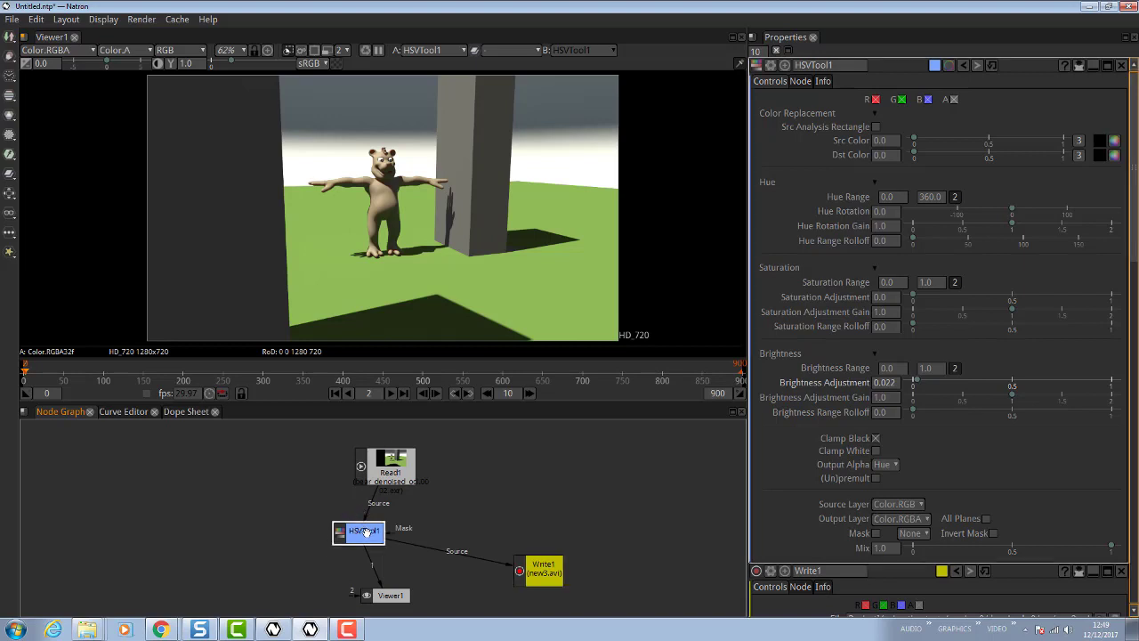
right_click(540, 492)
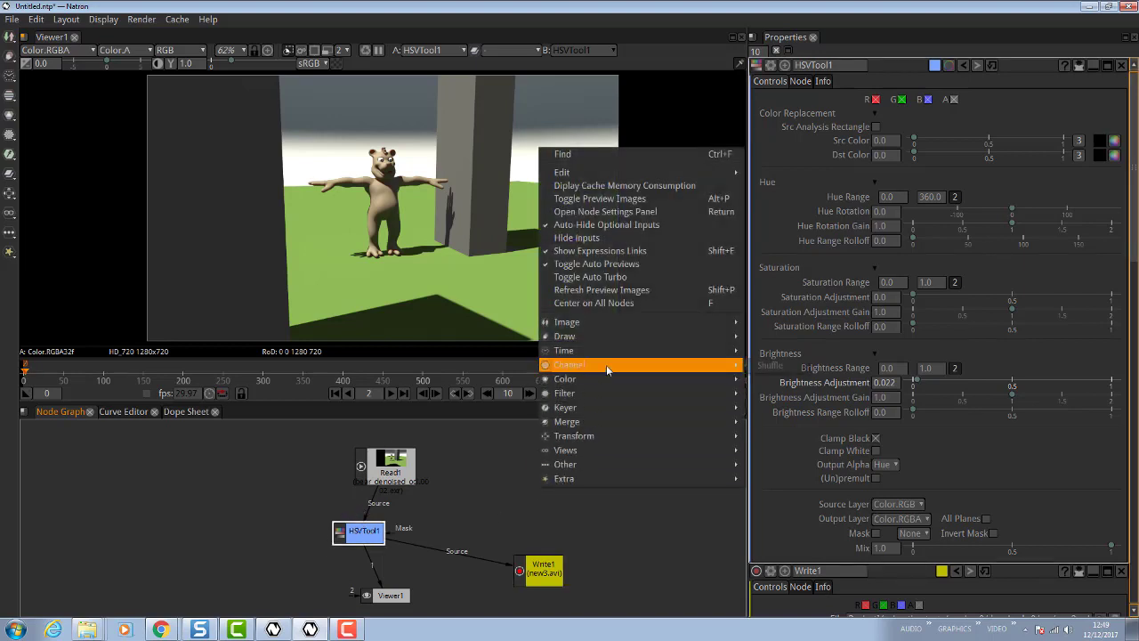
mouse_move(616, 393)
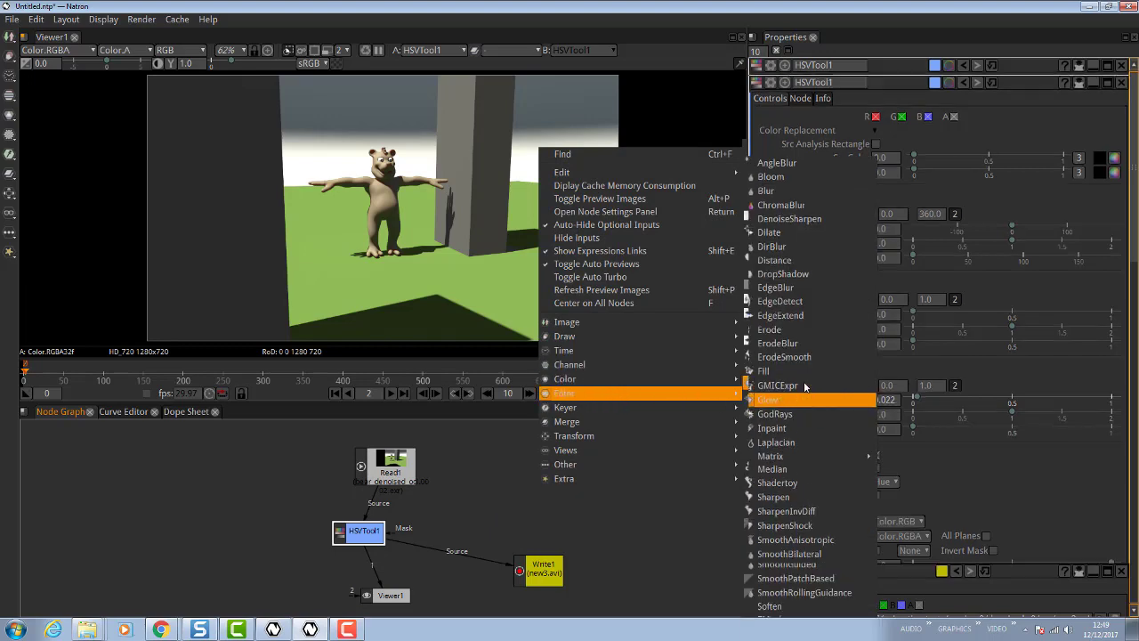
click(803, 382)
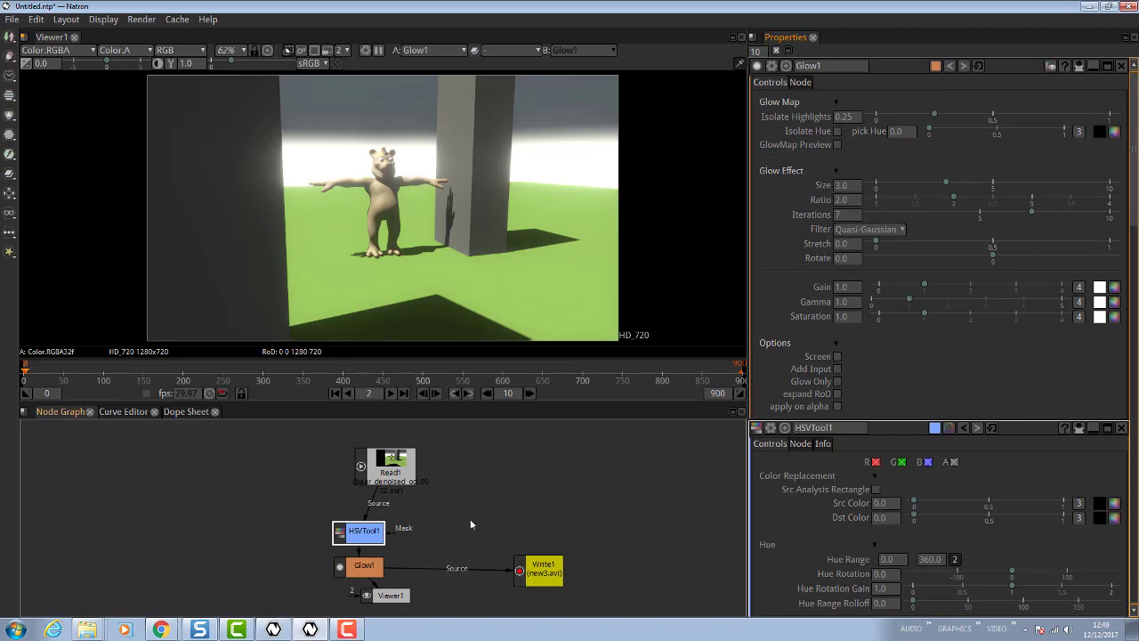
mouse_move(341, 565)
mouse_down()
mouse_move(308, 570)
mouse_move(348, 569)
mouse_up()
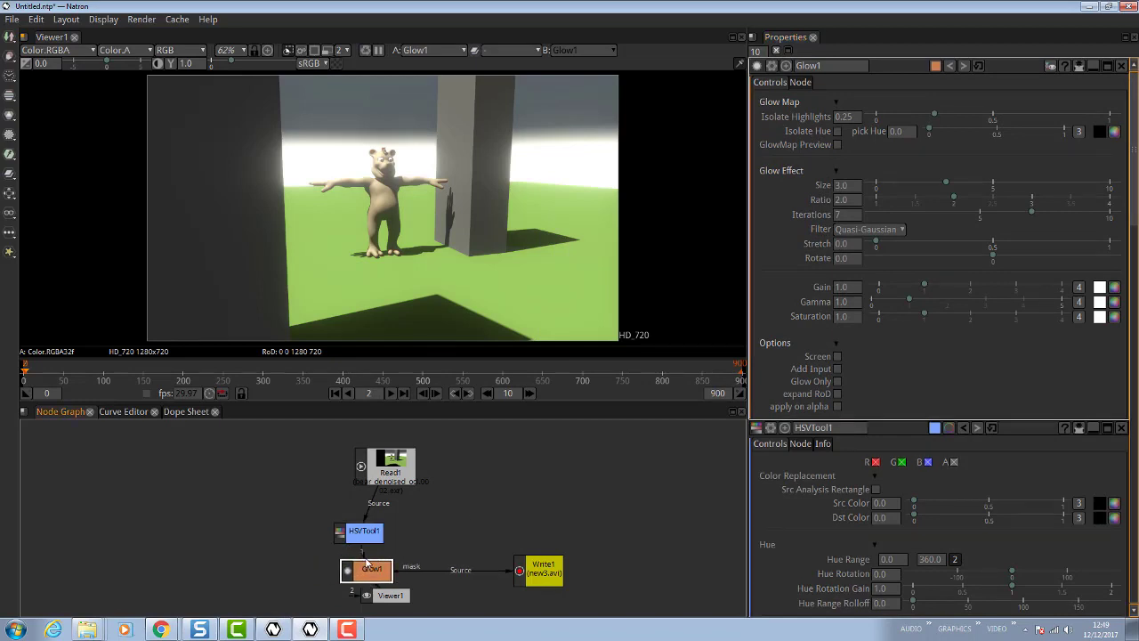
drag(368, 532, 376, 521)
drag(367, 568, 371, 559)
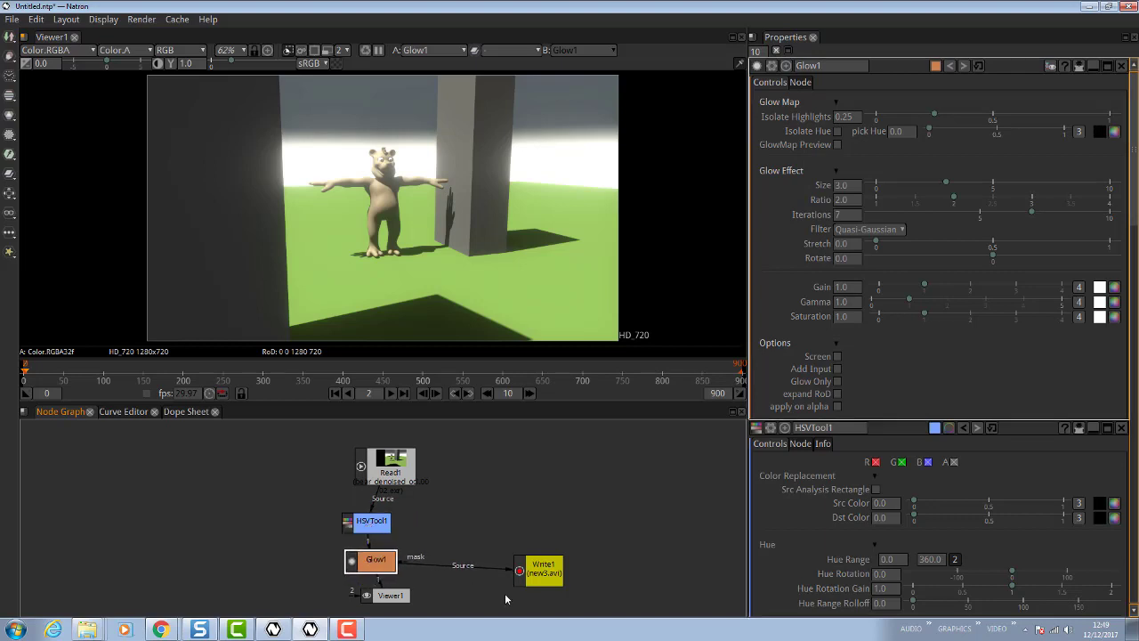
Adjust the Glow node to Isolate Highlights of about 0.054, Size 0.14 and Stretch 0.041.
click(374, 526)
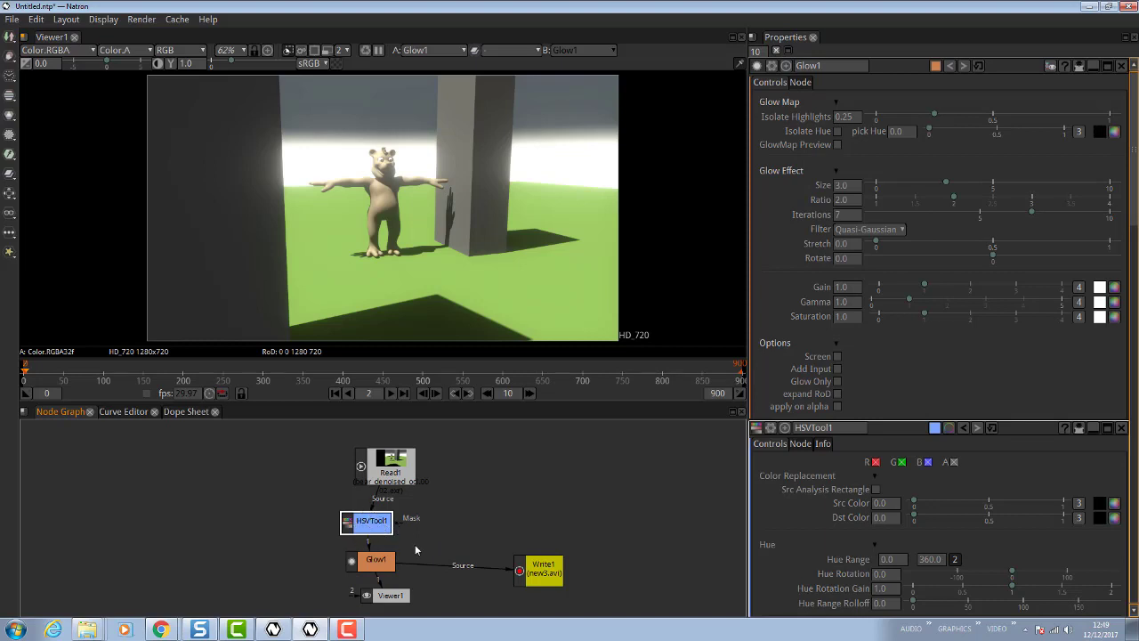
click(381, 566)
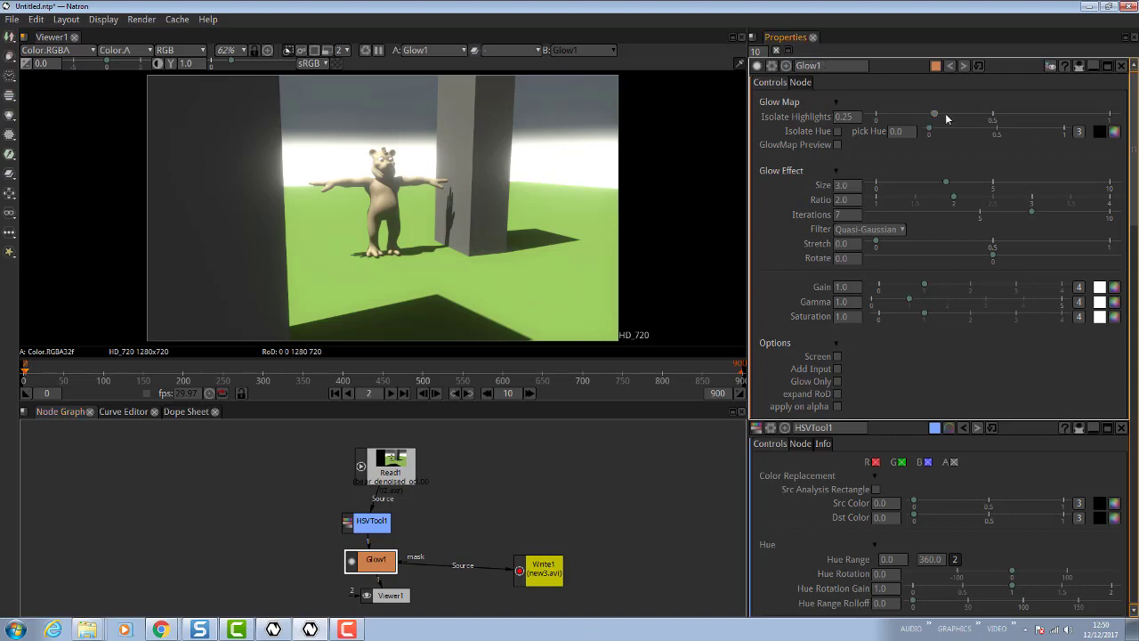
drag(935, 116, 908, 113)
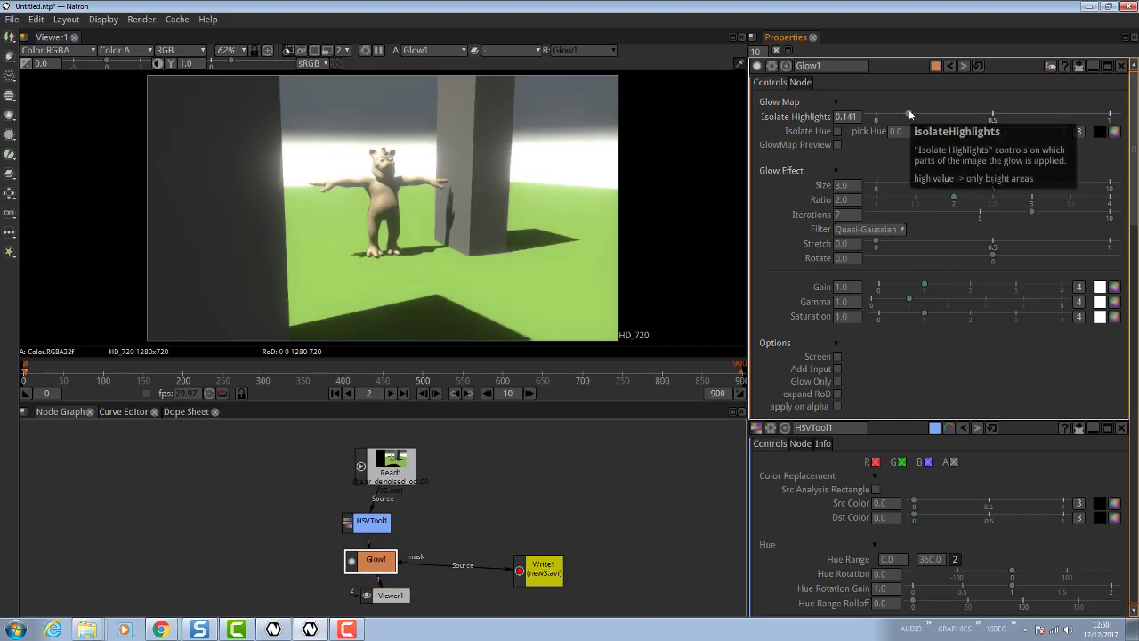
drag(946, 185, 894, 185)
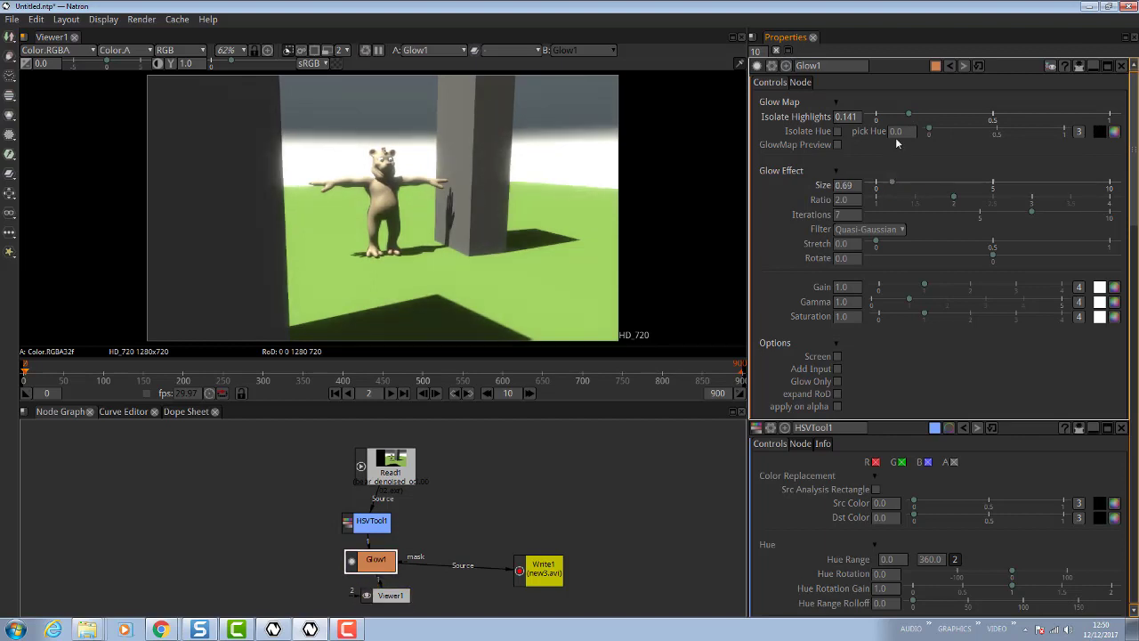
drag(908, 117, 890, 118)
click(877, 245)
drag(872, 245, 886, 245)
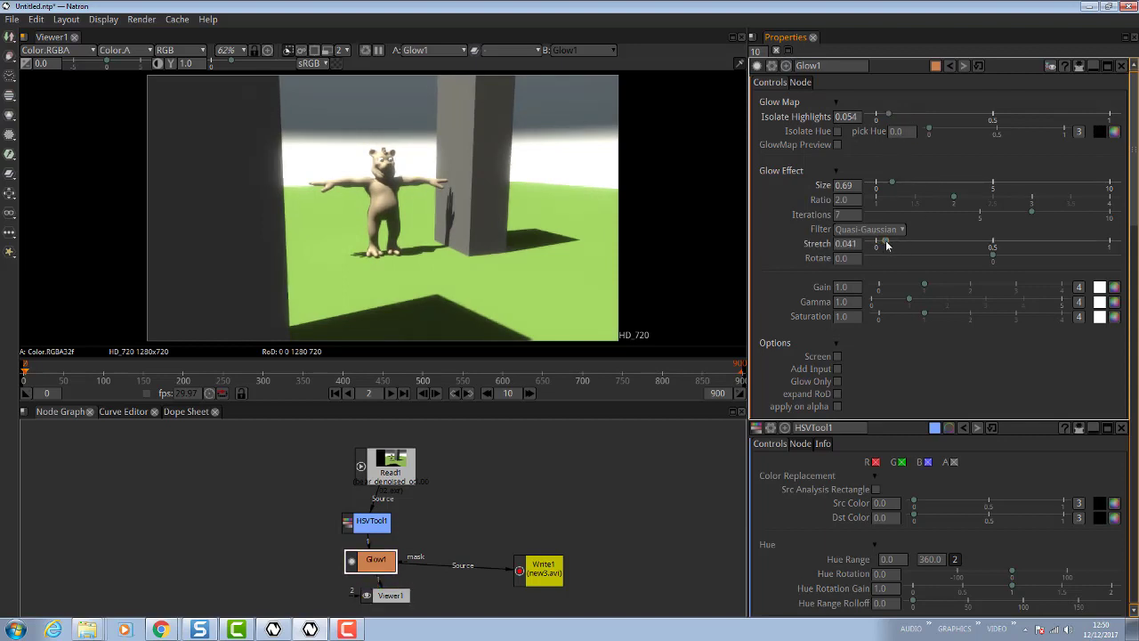
drag(892, 185, 879, 185)
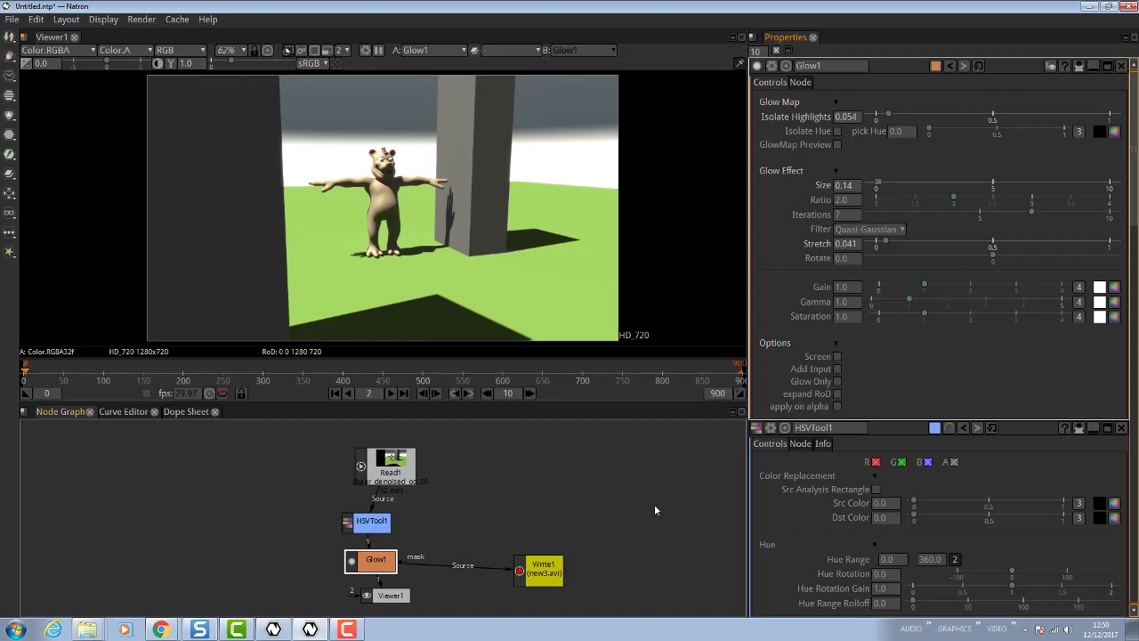
Try the Glow node's Glow Only, Screen and Add Input options, switching each one off again.
click(838, 380)
click(837, 381)
click(837, 356)
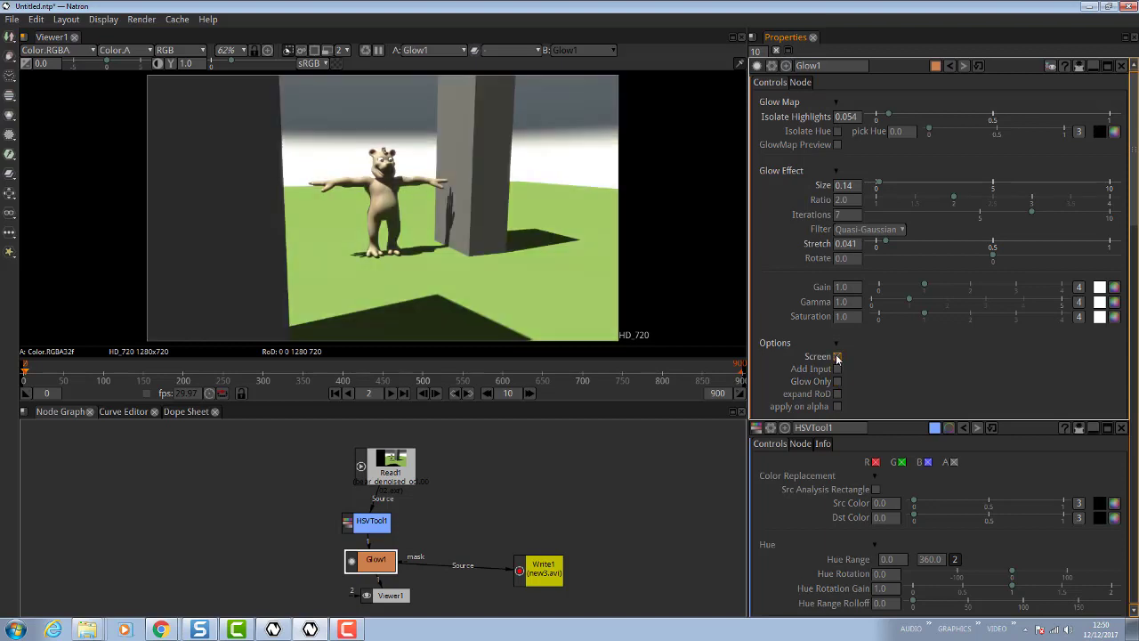
click(837, 369)
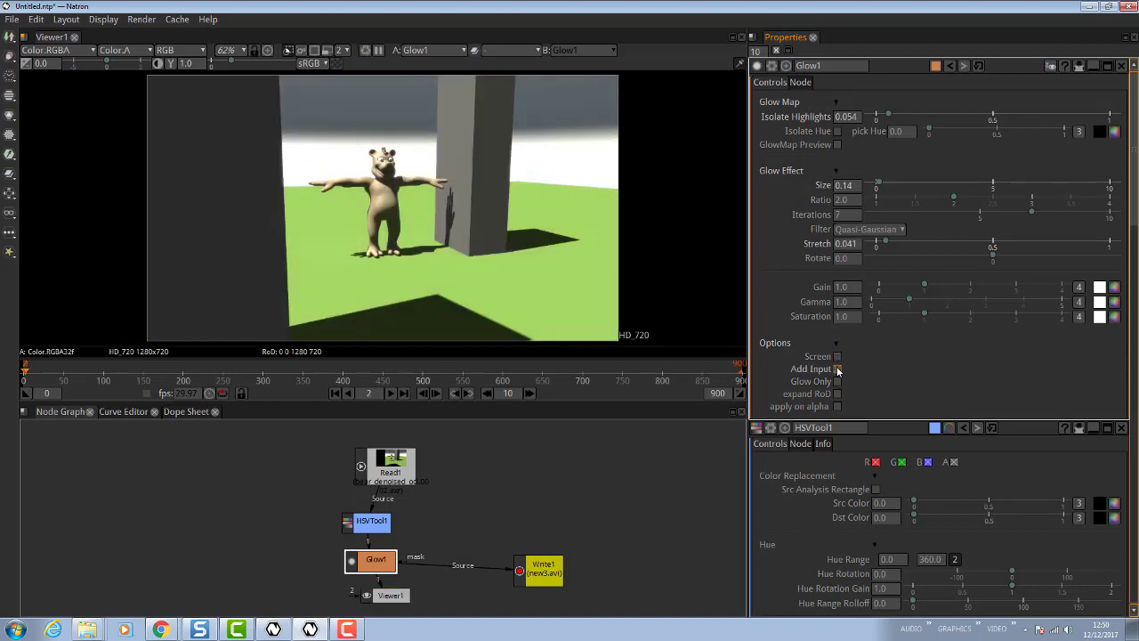
click(837, 369)
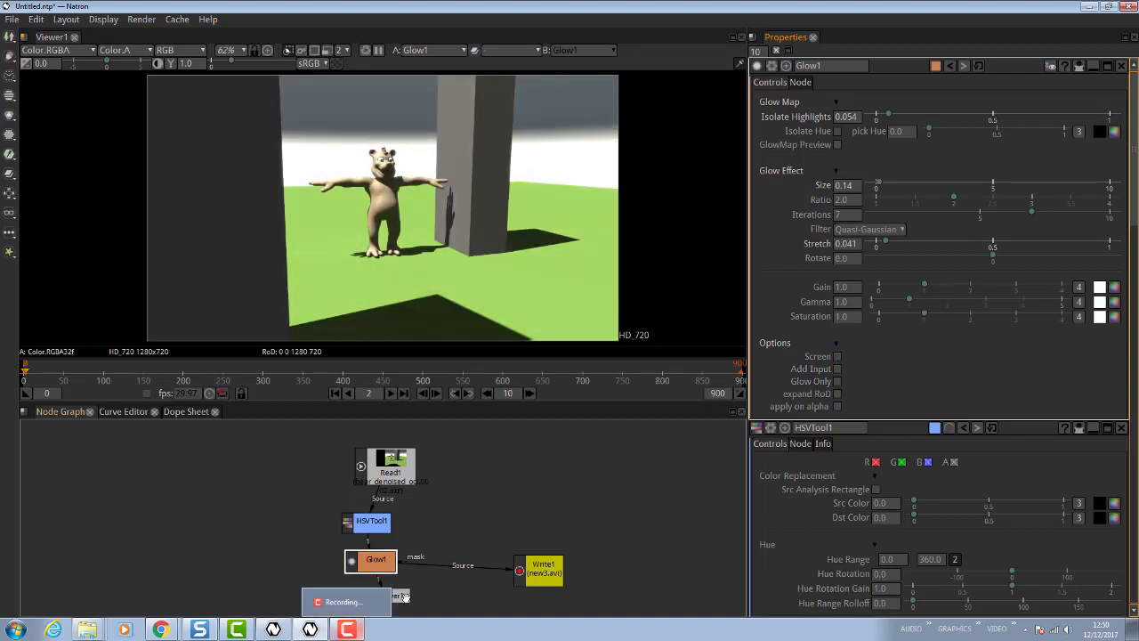
Shift the Read1, HSVTool1 and Glow1 nodes upward in the node graph, keeping them stacked in order above the Viewer.
click(391, 459)
drag(390, 458, 391, 438)
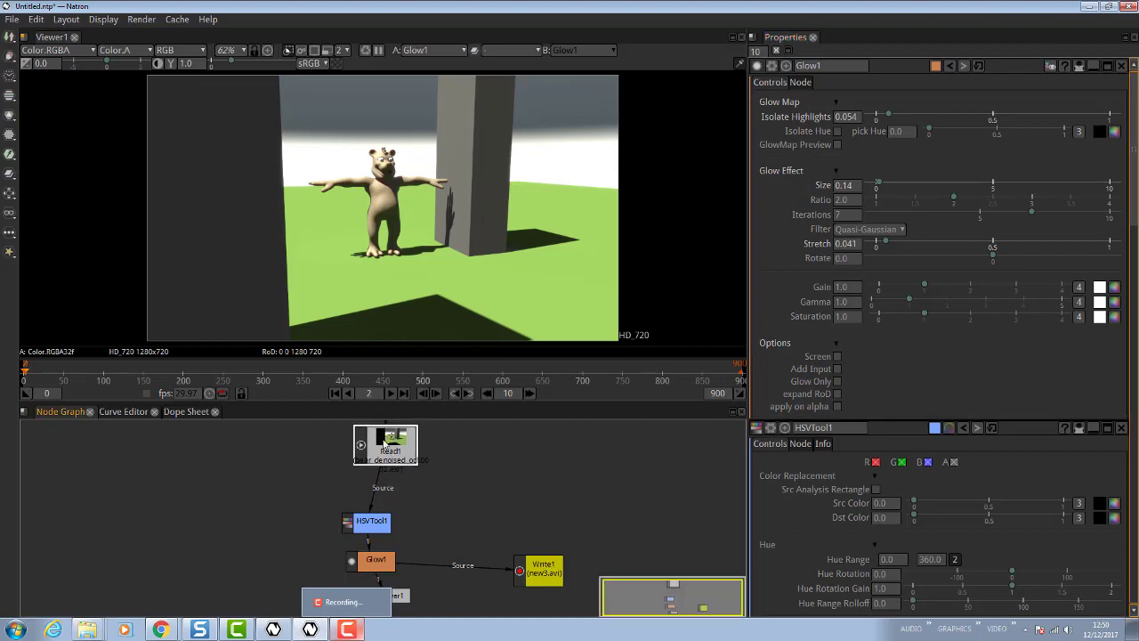
drag(369, 524, 364, 502)
drag(381, 558, 380, 540)
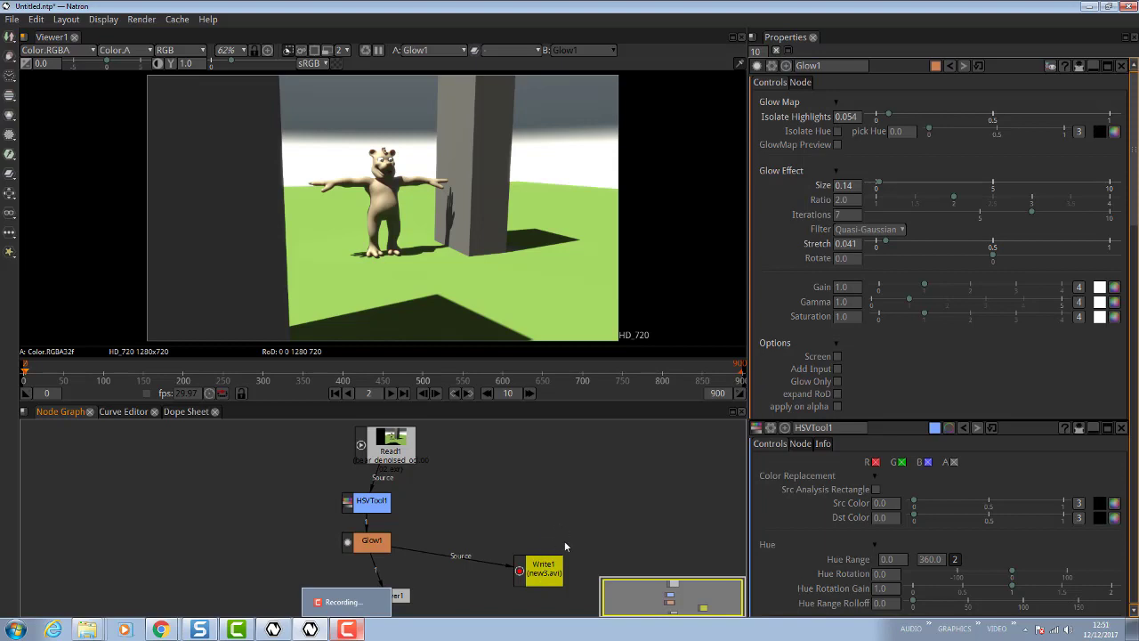
Open the Write1 node's settings, review its encoder options and start rendering the sequence to new3.avi.
click(548, 567)
double_click(548, 568)
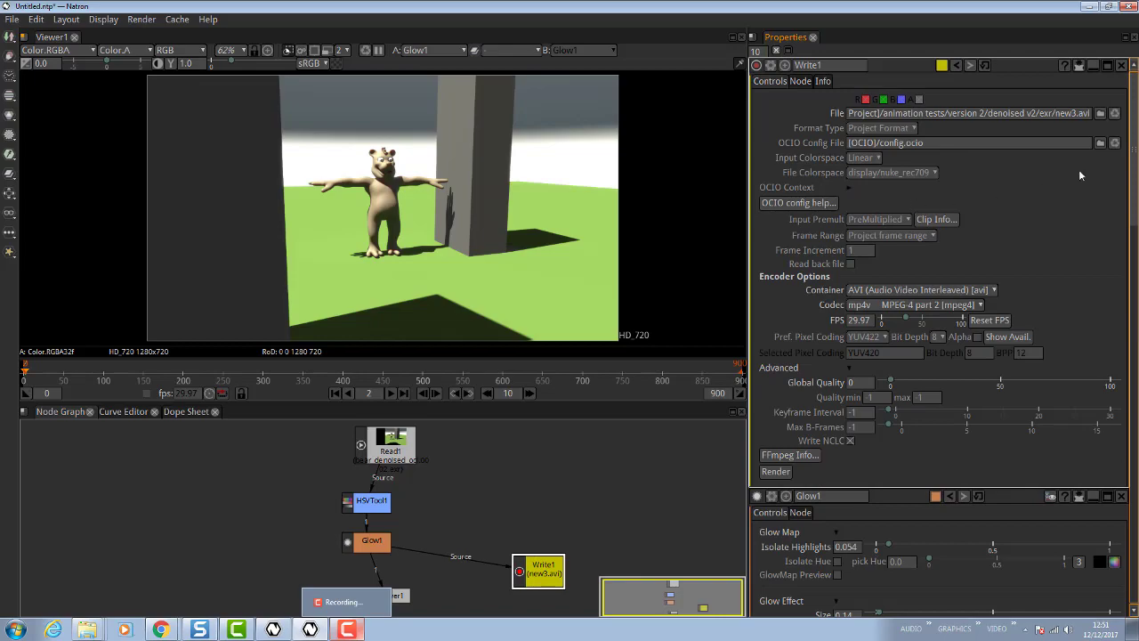
drag(1135, 143, 1126, 173)
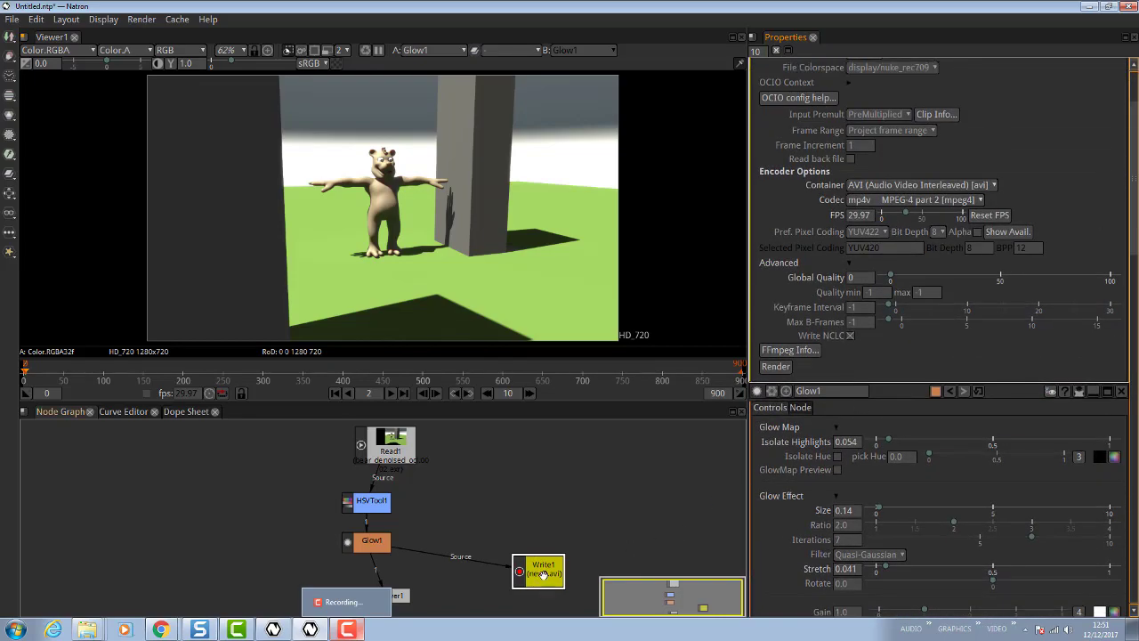
click(543, 574)
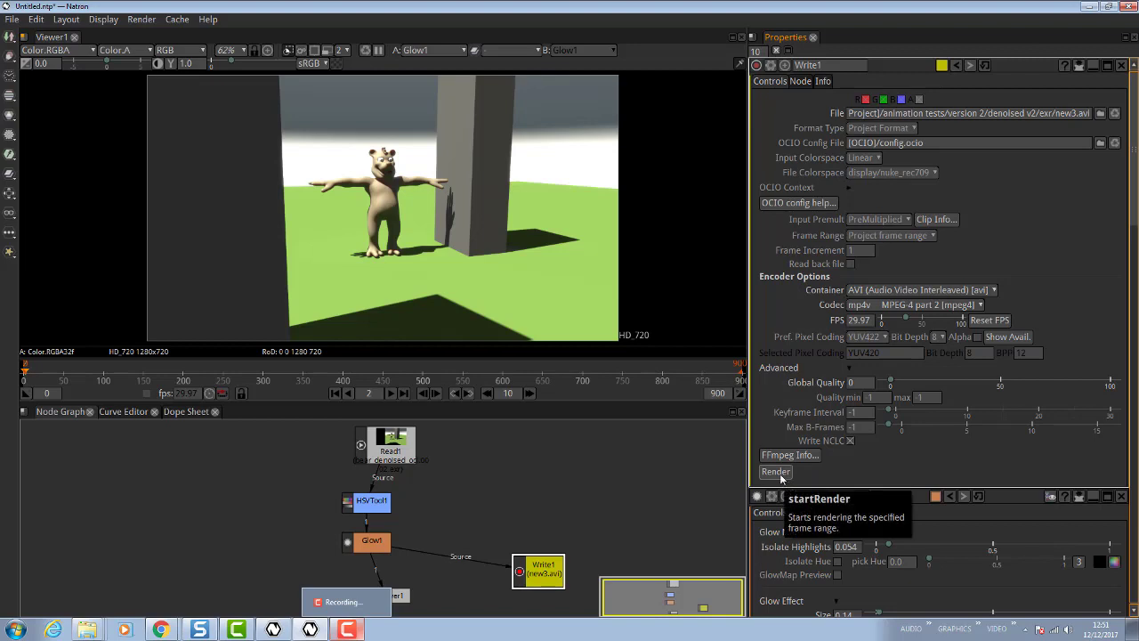
click(779, 473)
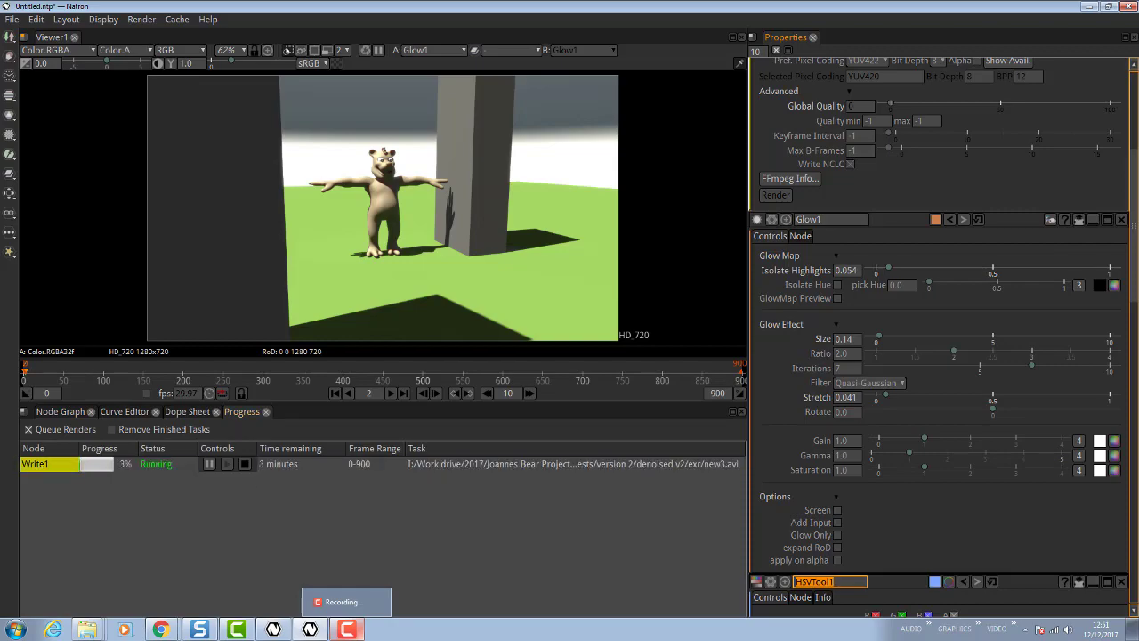
Switch to Windows Explorer to check the exr output folder for the rendered new3.avi file.
click(87, 629)
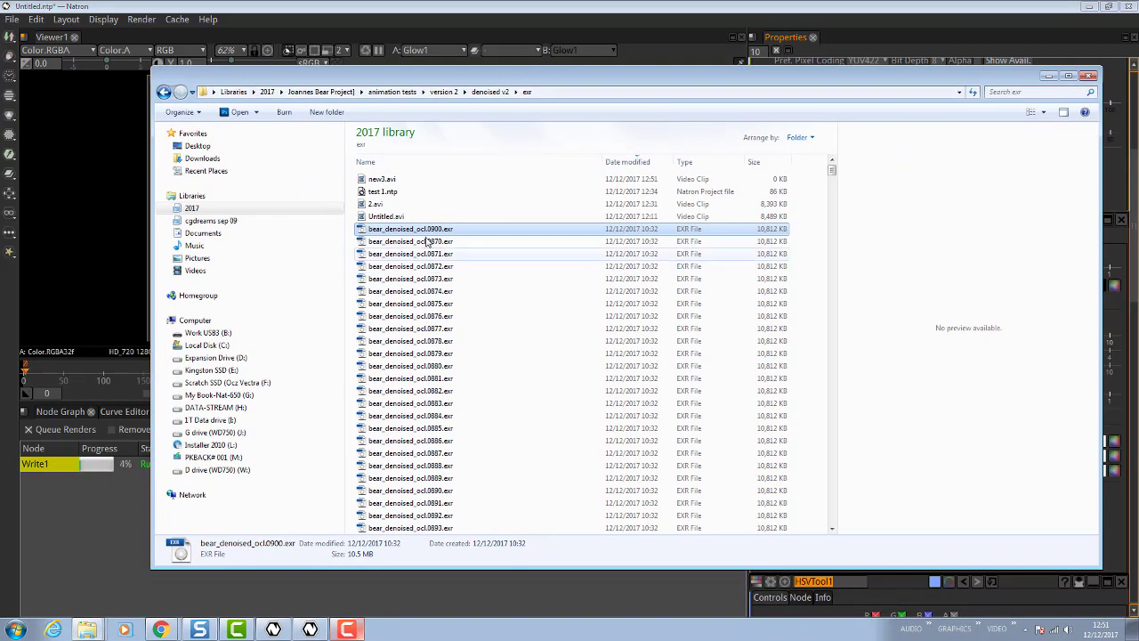